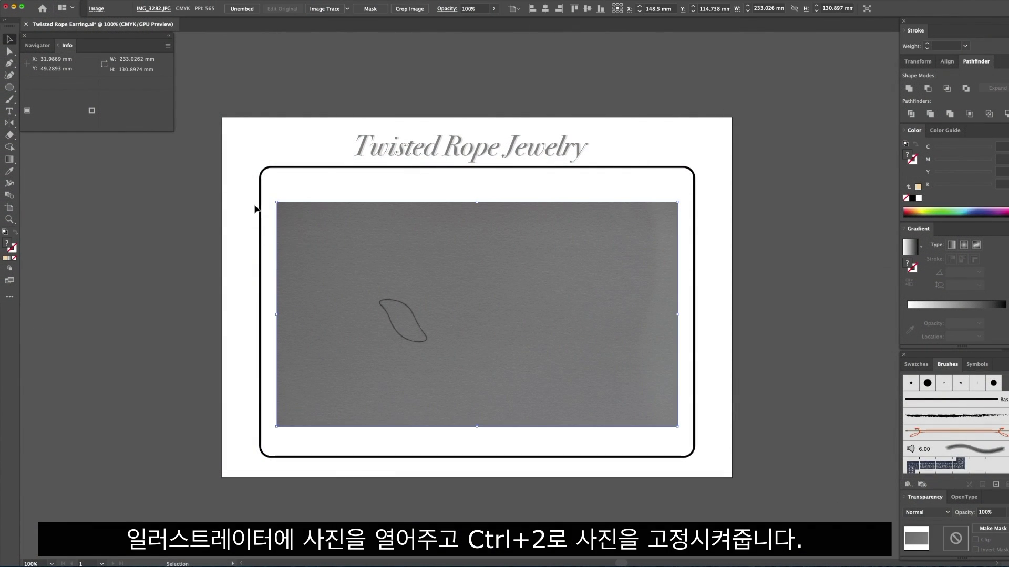
- Select the placed photo of the pencil-sketched rope twist
{"action": "left_click_drag", "start_coordinate": [255, 209], "coordinate": [344, 267]}
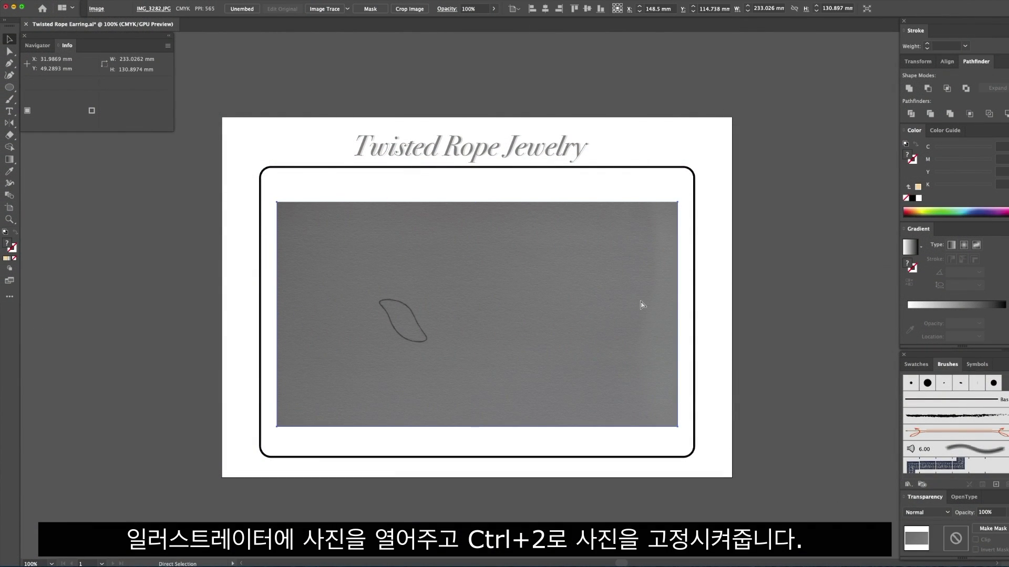
- Lock the sketch photo and zoom to about 800%, centered on the twist outline
{"action": "key", "text": "ctrl+2"}
{"action": "scroll", "coordinate": [441, 307], "scroll_direction": "down", "scroll_amount": 3}
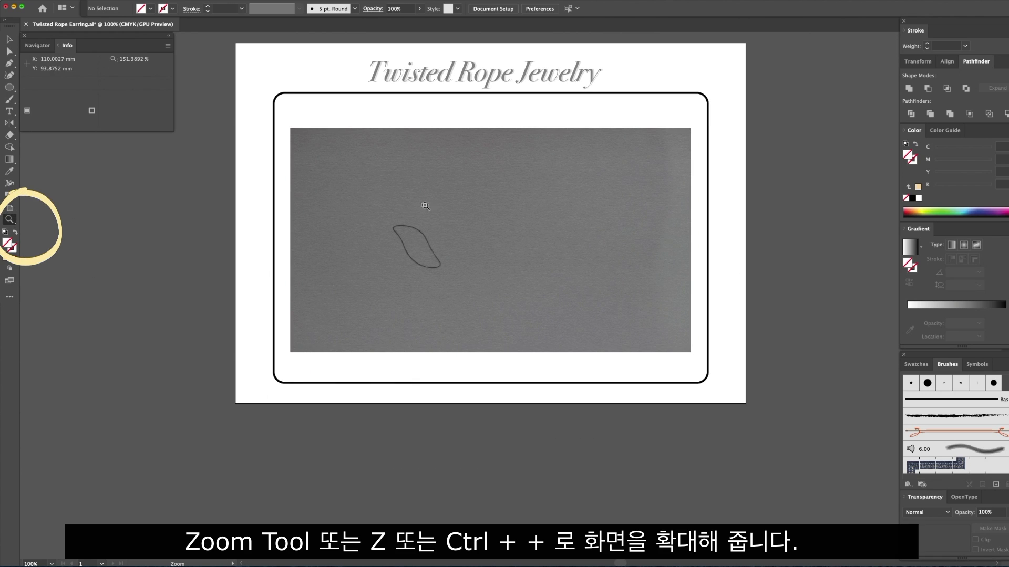
{"action": "left_click", "coordinate": [418, 246]}
{"action": "left_click", "coordinate": [530, 286]}
{"action": "left_click", "coordinate": [500, 323]}
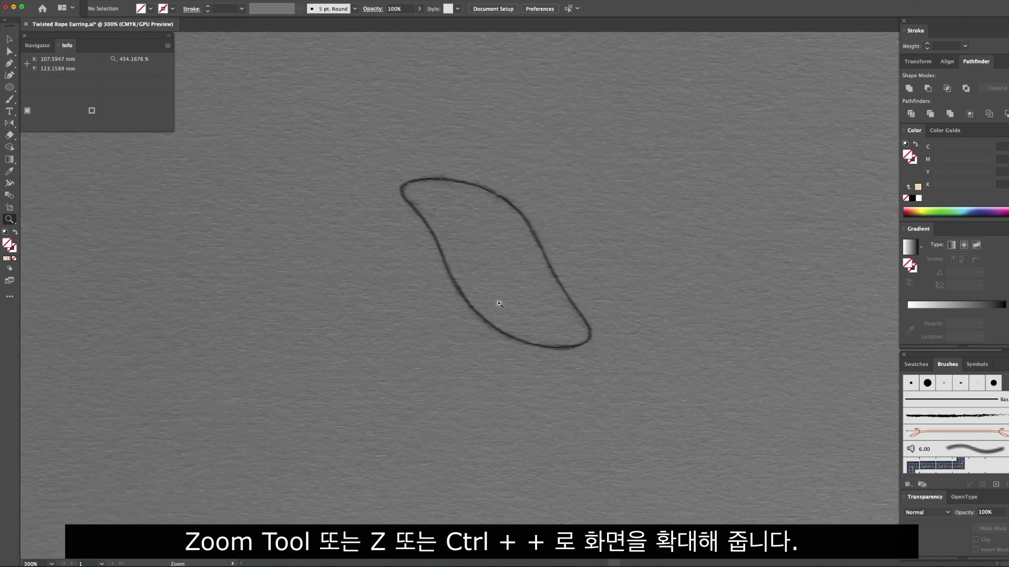
{"action": "left_click", "coordinate": [500, 304]}
{"action": "left_click_drag", "start_coordinate": [530, 177], "coordinate": [521, 229]}
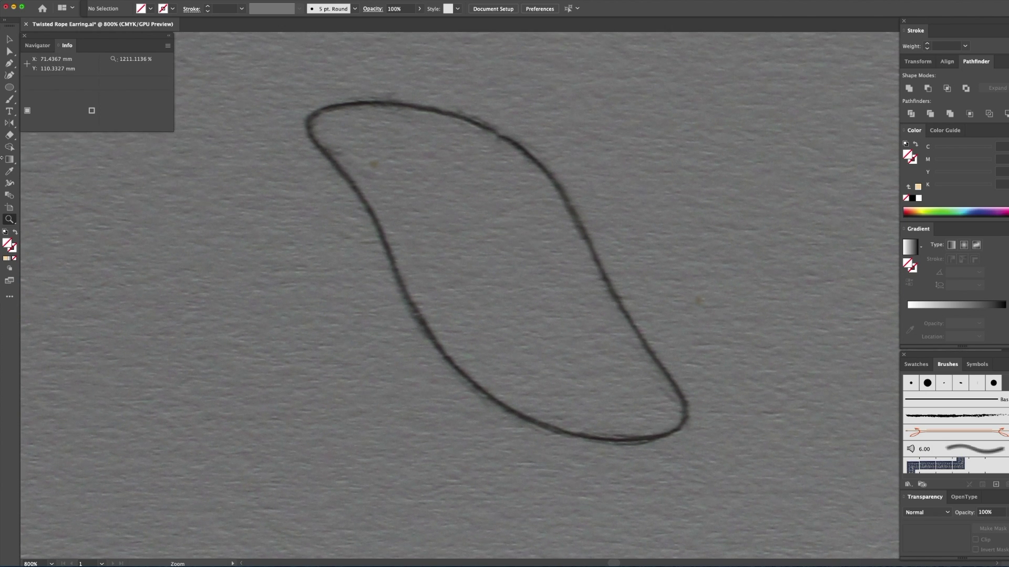
{"action": "left_click", "coordinate": [12, 64]}
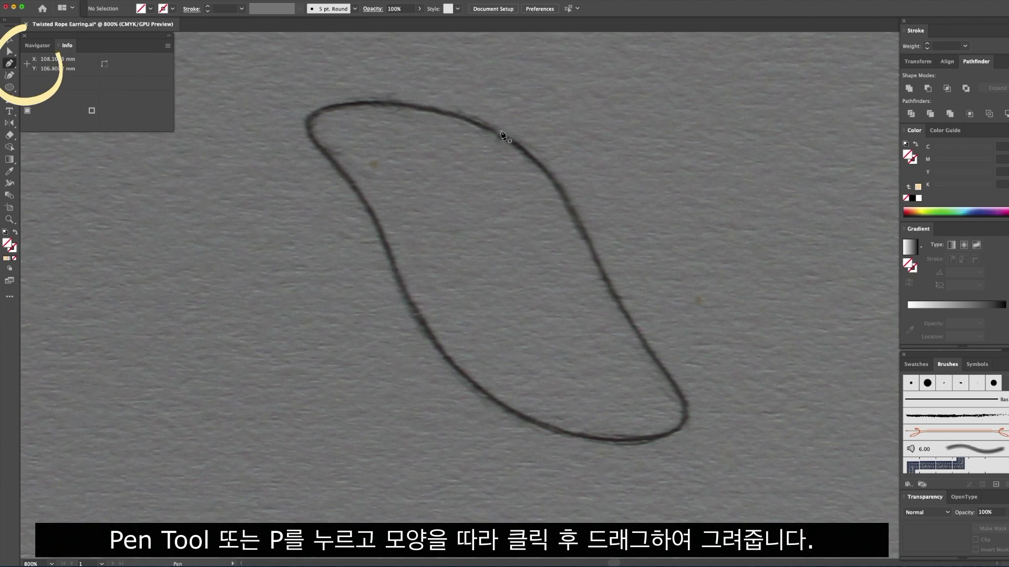
- Trace the sketch's top curve with Pen anchors, from upper-left down the right edge
{"action": "left_click", "coordinate": [335, 106]}
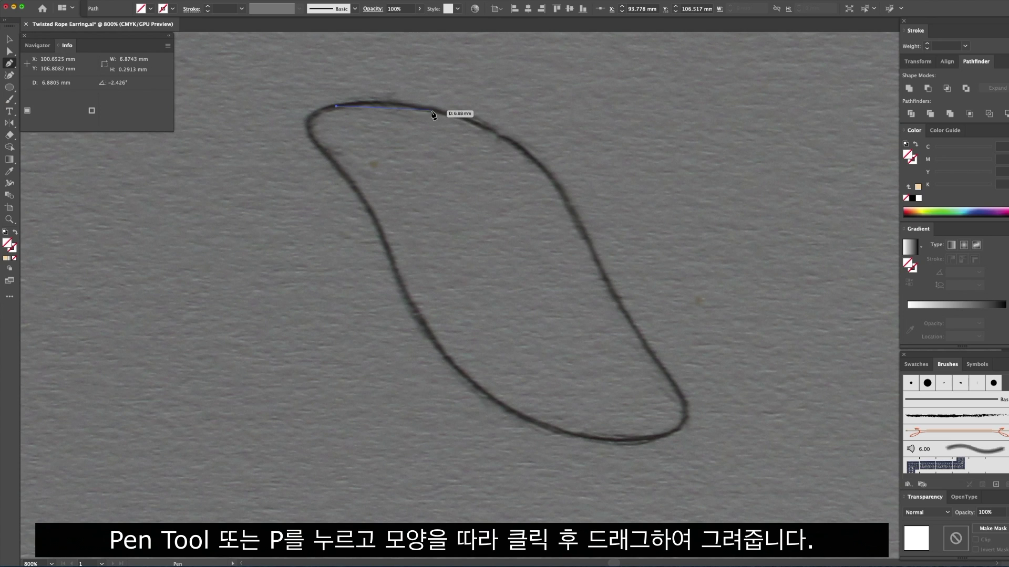
{"action": "left_click_drag", "start_coordinate": [438, 112], "coordinate": [490, 129]}
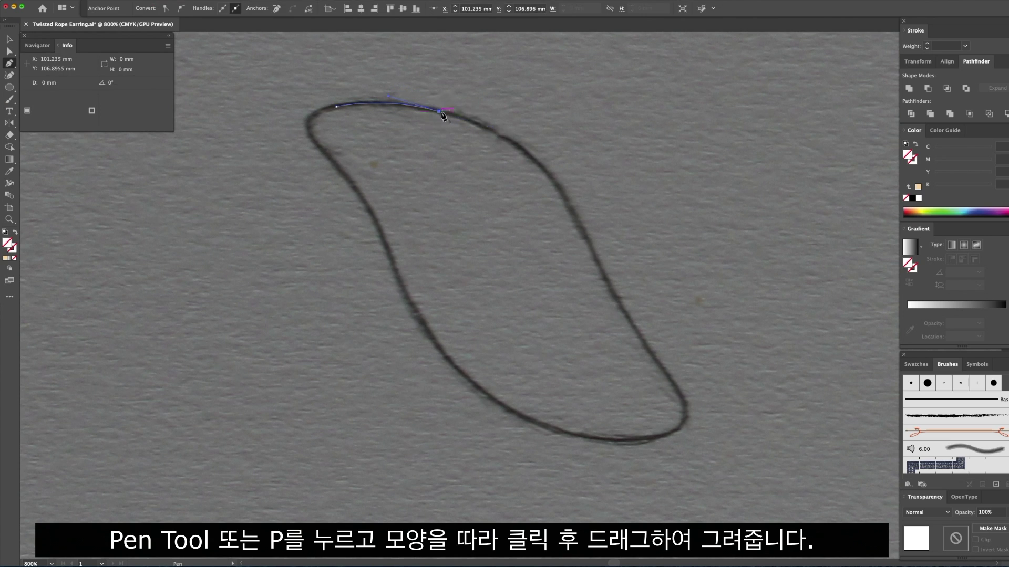
{"action": "left_click_drag", "start_coordinate": [558, 189], "coordinate": [598, 252]}
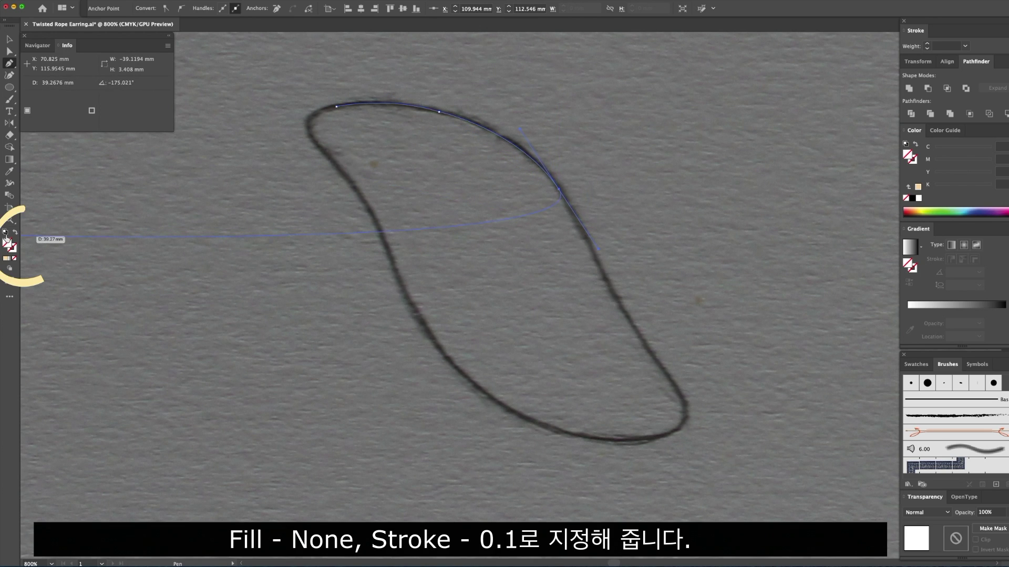
- Give the path default colors, no fill, and a 0.1 pt black stroke
{"action": "left_click", "coordinate": [5, 232]}
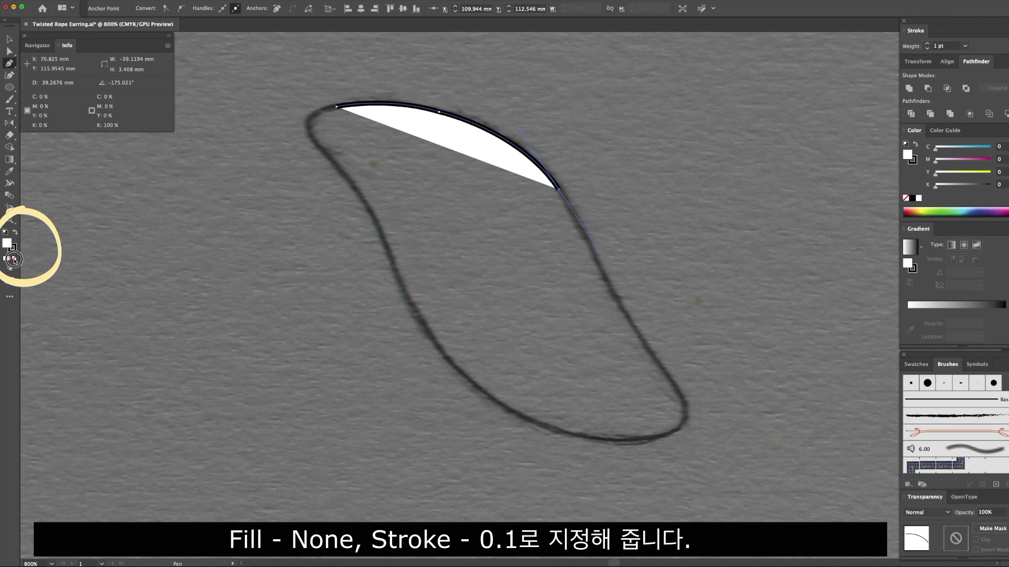
{"action": "left_click", "coordinate": [14, 259]}
{"action": "left_click", "coordinate": [13, 249]}
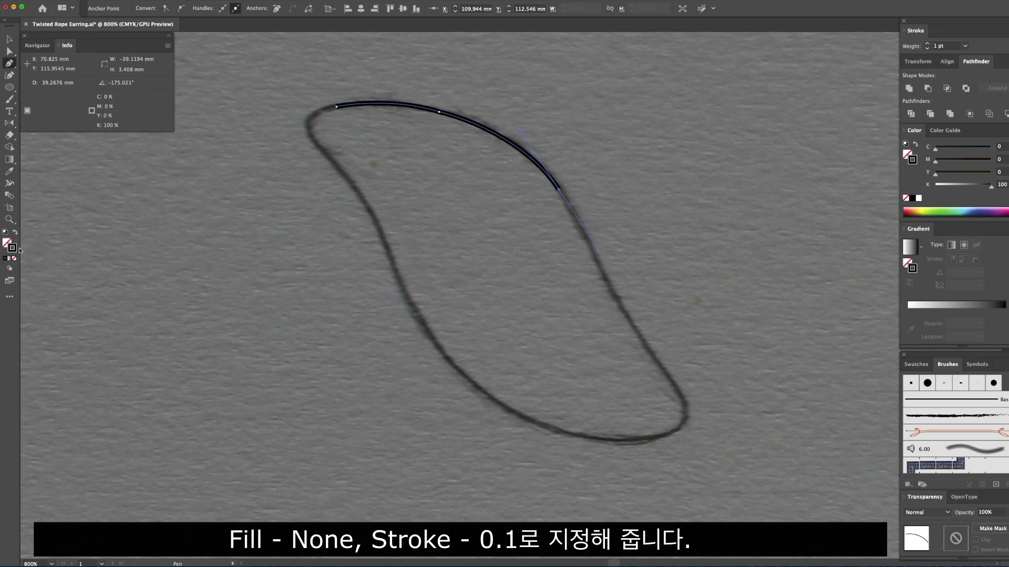
{"action": "left_click", "coordinate": [938, 48]}
{"action": "type", "text": ".1"}
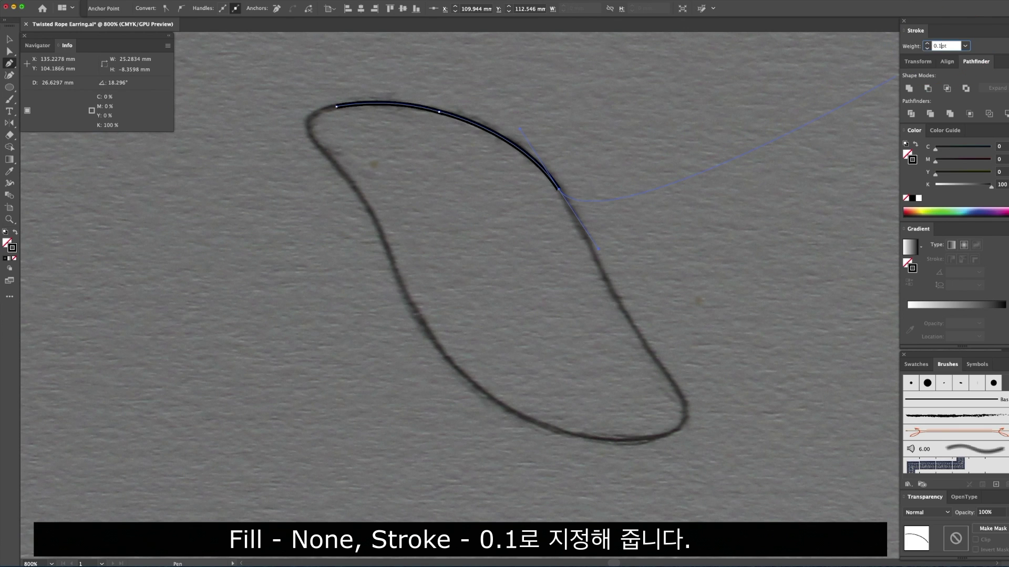
{"action": "key", "text": "Return"}
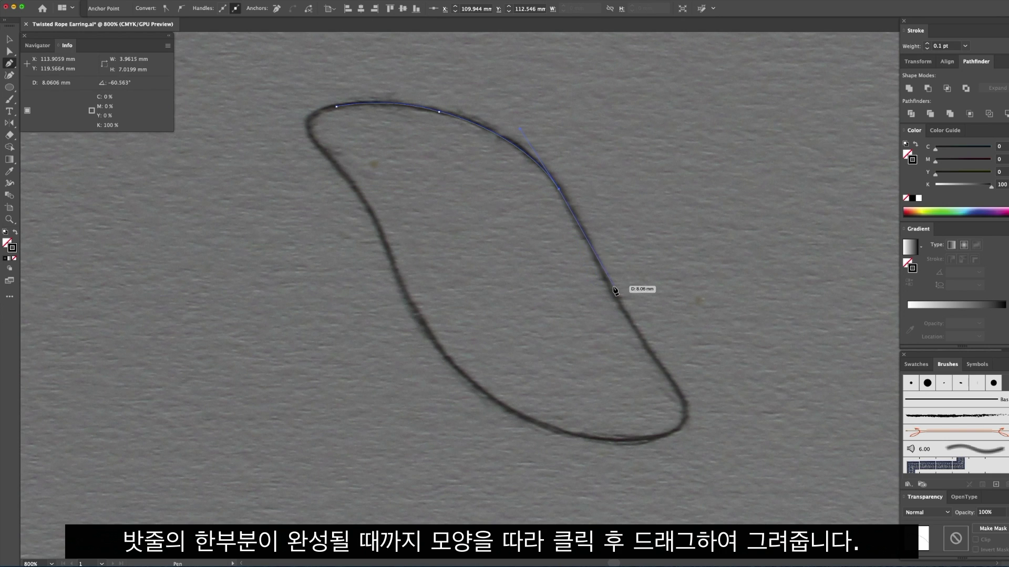
- Continue the trace down the right edge to the lower right tip, breaking handles
{"action": "left_click_drag", "start_coordinate": [610, 287], "coordinate": [633, 331]}
{"action": "left_click", "coordinate": [610, 287]}
{"action": "left_click_drag", "start_coordinate": [675, 384], "coordinate": [689, 400]}
{"action": "left_click", "coordinate": [673, 382]}
{"action": "mouse_move", "coordinate": [673, 382]}
{"action": "left_mouse_down"}
{"action": "mouse_move", "coordinate": [657, 457]}
{"action": "mouse_move", "coordinate": [681, 447]}
{"action": "left_mouse_up"}
{"action": "left_click", "coordinate": [677, 432]}
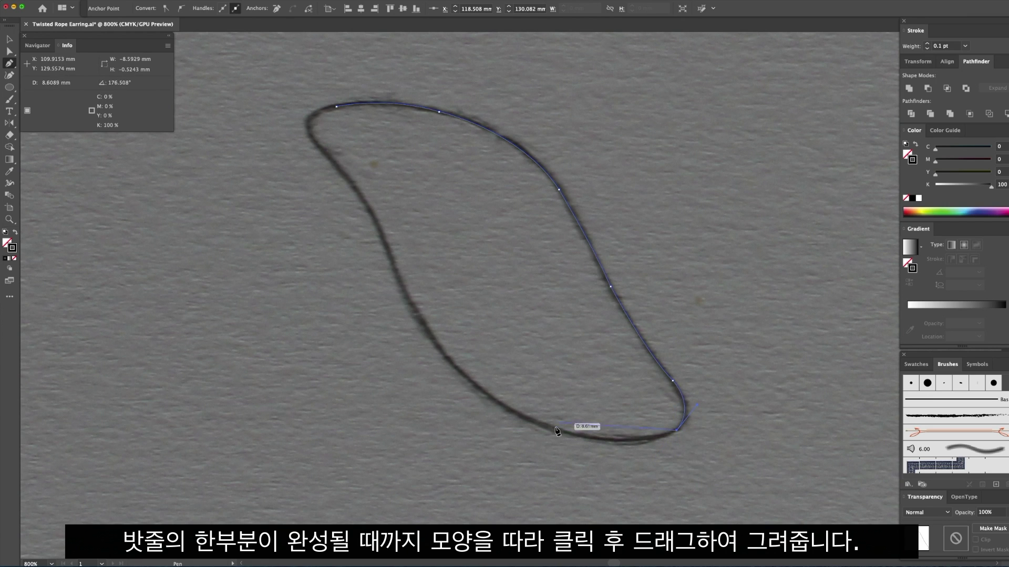
- Trace along the bottom and up the left side, then close the path at its start
{"action": "left_click_drag", "start_coordinate": [550, 431], "coordinate": [466, 404]}
{"action": "left_click", "coordinate": [549, 431]}
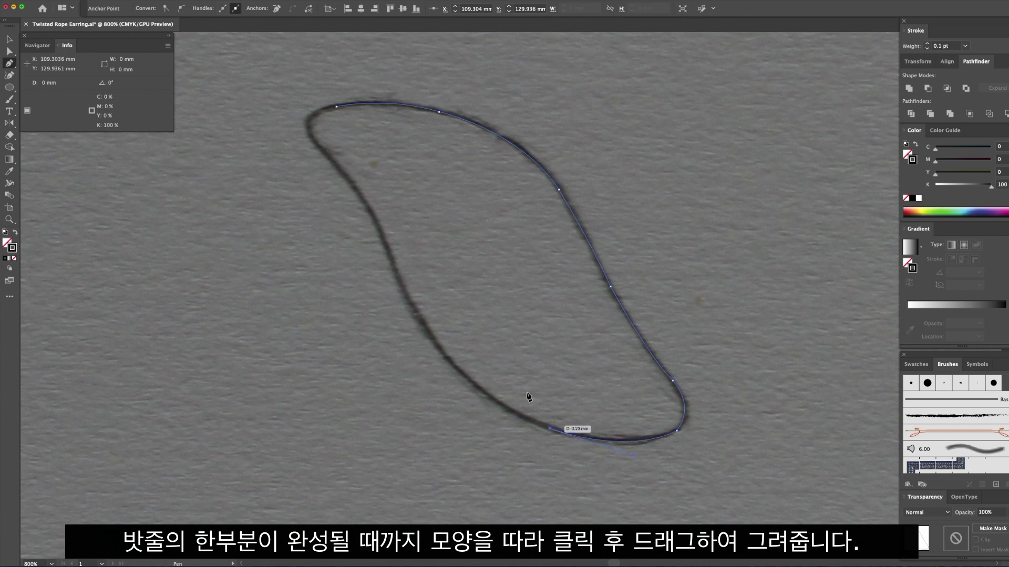
{"action": "mouse_move", "coordinate": [412, 302]}
{"action": "left_mouse_down"}
{"action": "mouse_move", "coordinate": [377, 207]}
{"action": "mouse_move", "coordinate": [361, 206]}
{"action": "left_mouse_up"}
{"action": "left_click", "coordinate": [412, 303]}
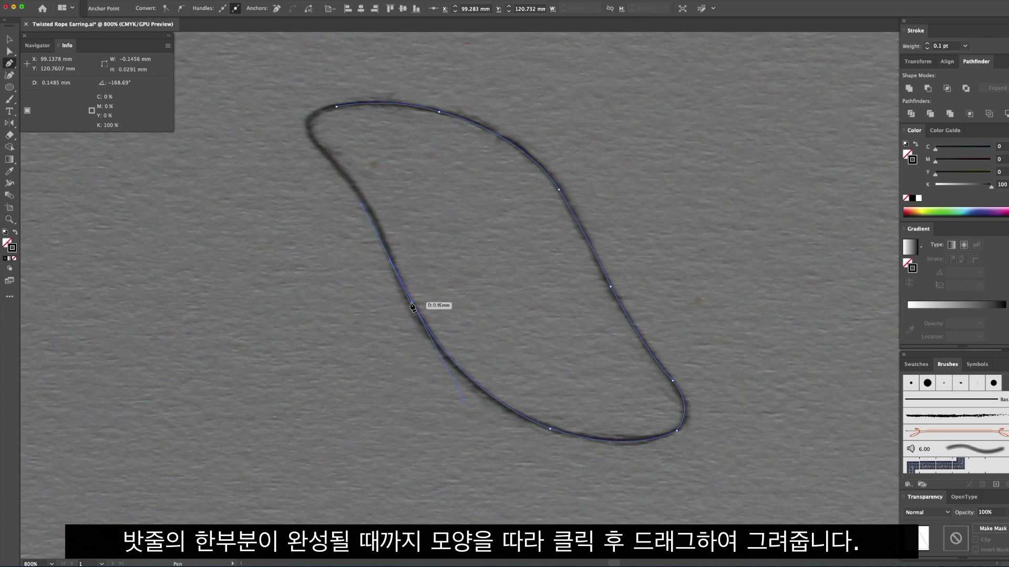
{"action": "left_click_drag", "start_coordinate": [361, 198], "coordinate": [346, 182]}
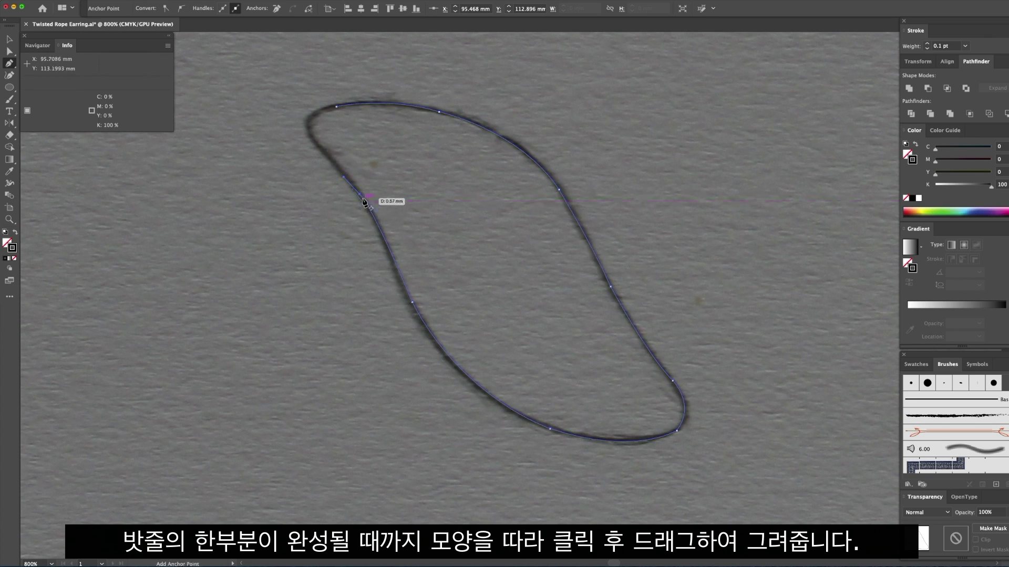
{"action": "mouse_move", "coordinate": [314, 143]}
{"action": "left_mouse_down"}
{"action": "mouse_move", "coordinate": [298, 133]}
{"action": "mouse_move", "coordinate": [334, 109]}
{"action": "mouse_move", "coordinate": [380, 103]}
{"action": "left_mouse_up"}
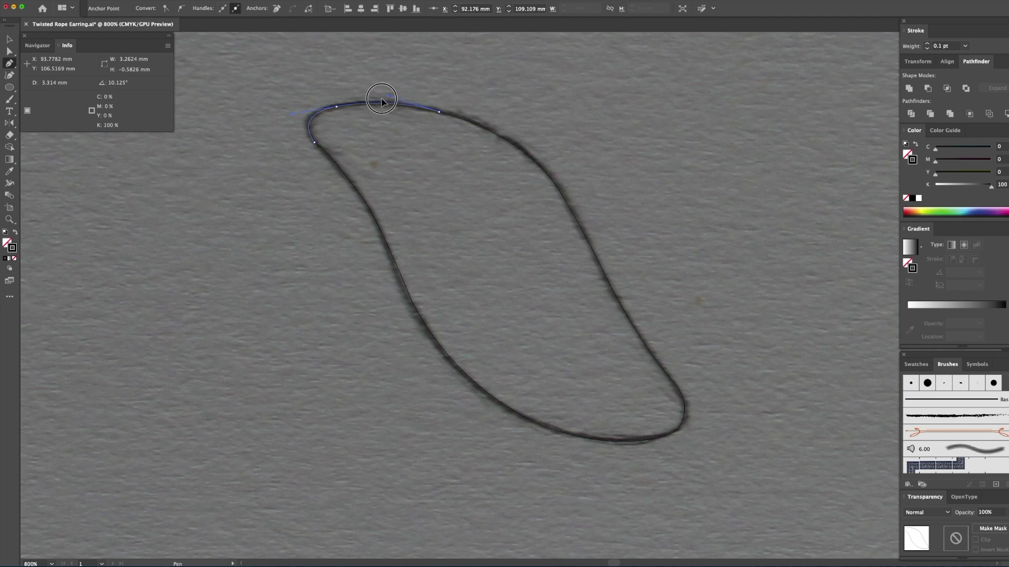
{"action": "left_click", "coordinate": [498, 166]}
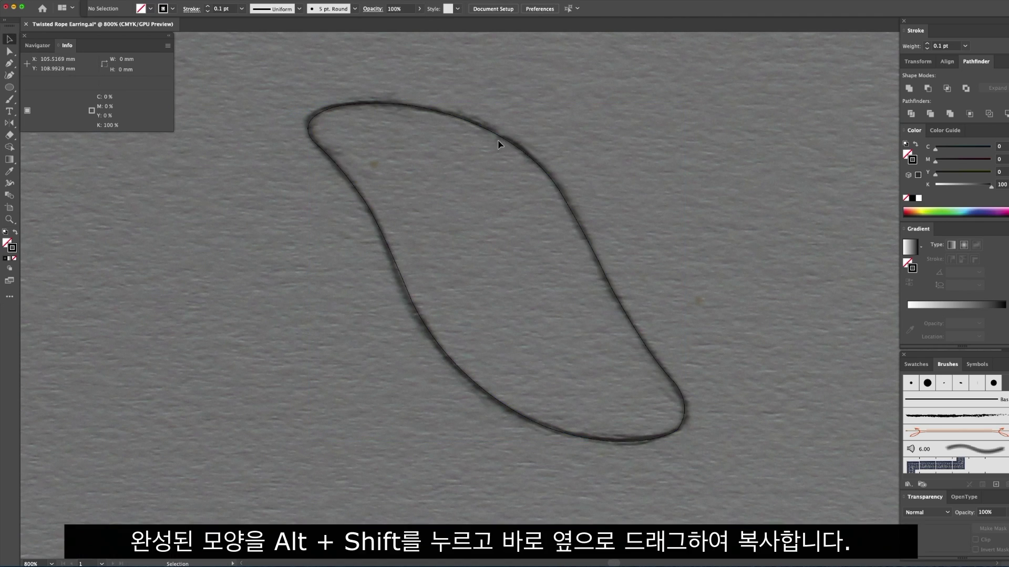
- Duplicate the traced outline straight to the right so it overlaps the sketch's right edge
{"action": "left_click_drag", "start_coordinate": [500, 142], "coordinate": [707, 157]}
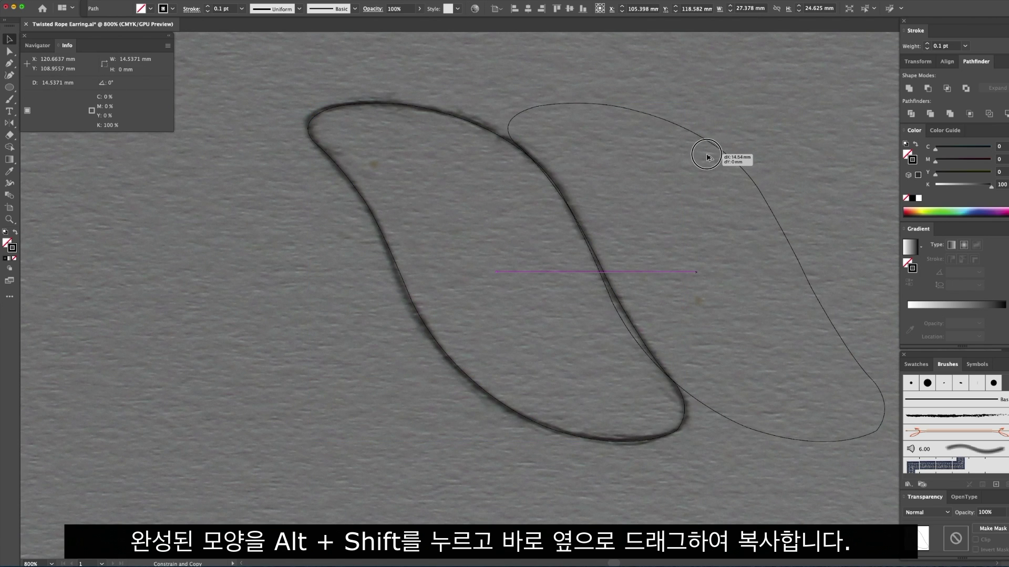
{"action": "left_click_drag", "start_coordinate": [707, 158], "coordinate": [707, 158]}
{"action": "scroll", "coordinate": [604, 225], "scroll_direction": "right", "scroll_amount": 5}
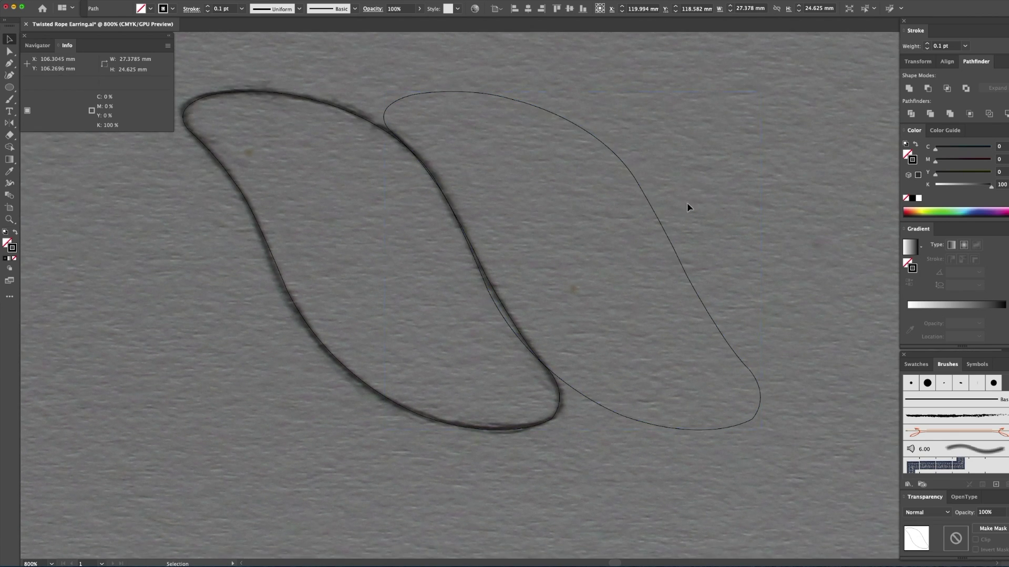
{"action": "left_click", "coordinate": [500, 216]}
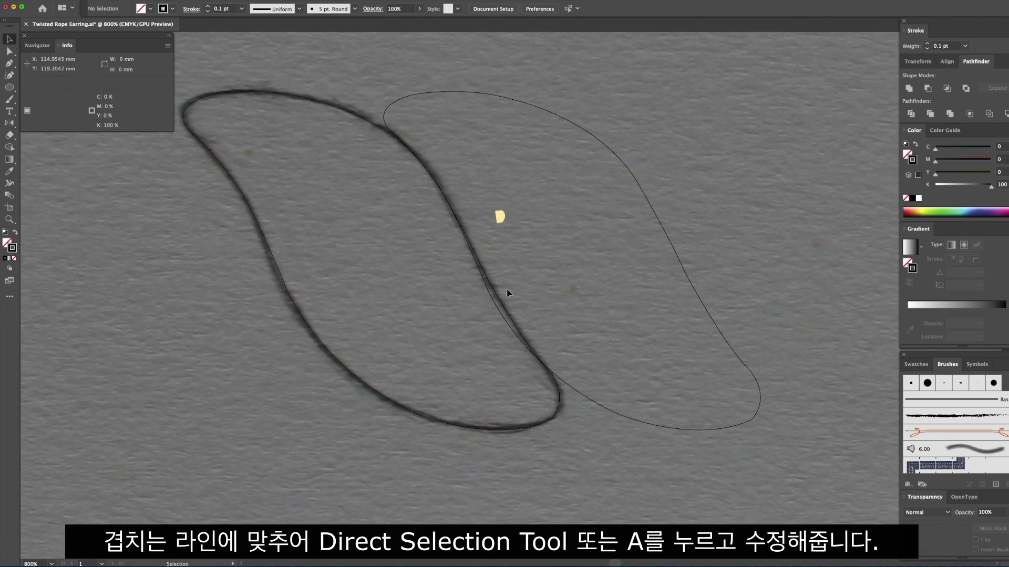
- Move the copy's anchors onto the overlap line and delete the original trace
{"action": "key", "text": "a"}
{"action": "left_click", "coordinate": [494, 319]}
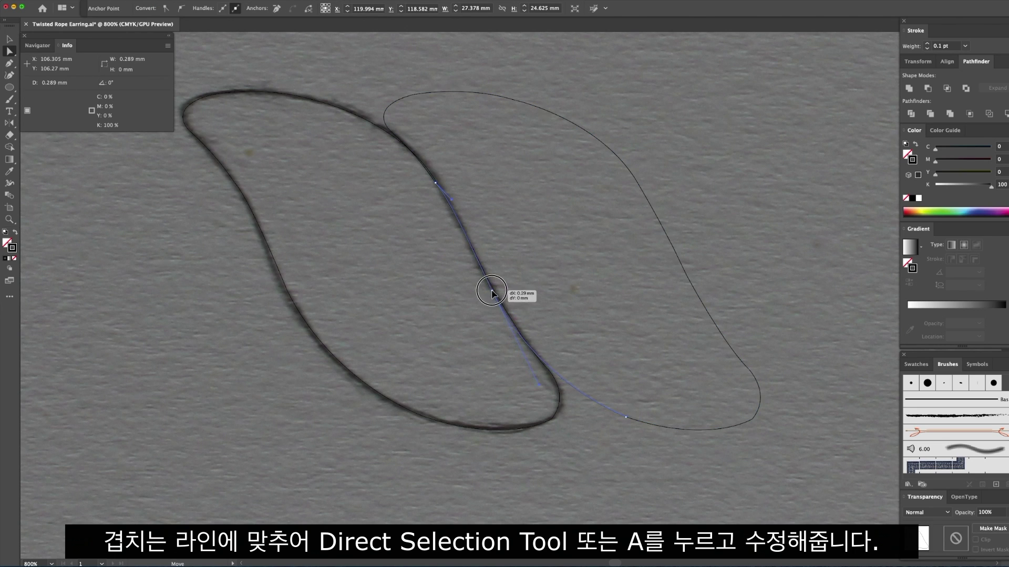
{"action": "left_click_drag", "start_coordinate": [490, 297], "coordinate": [493, 290]}
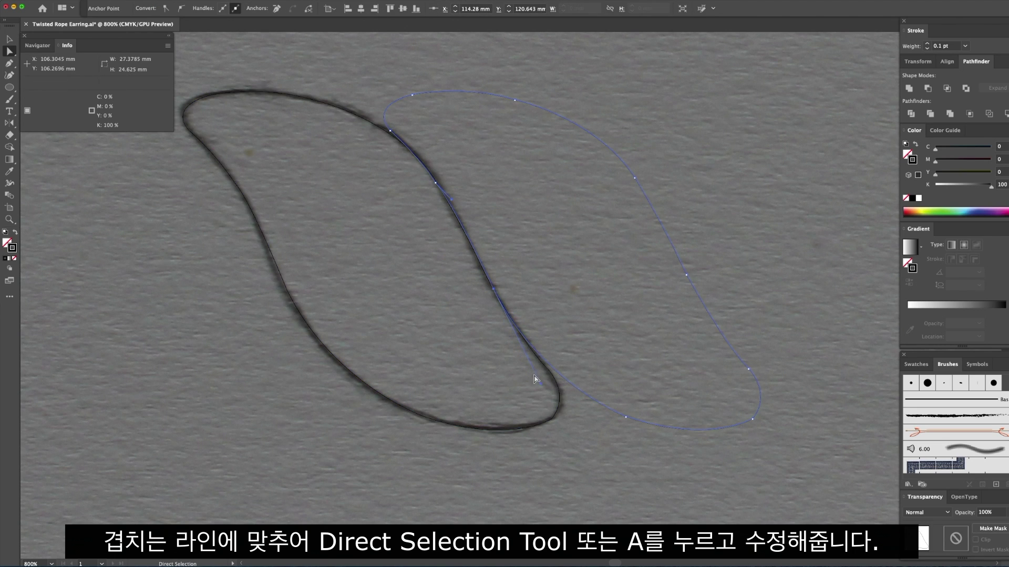
{"action": "left_click_drag", "start_coordinate": [541, 388], "coordinate": [543, 393]}
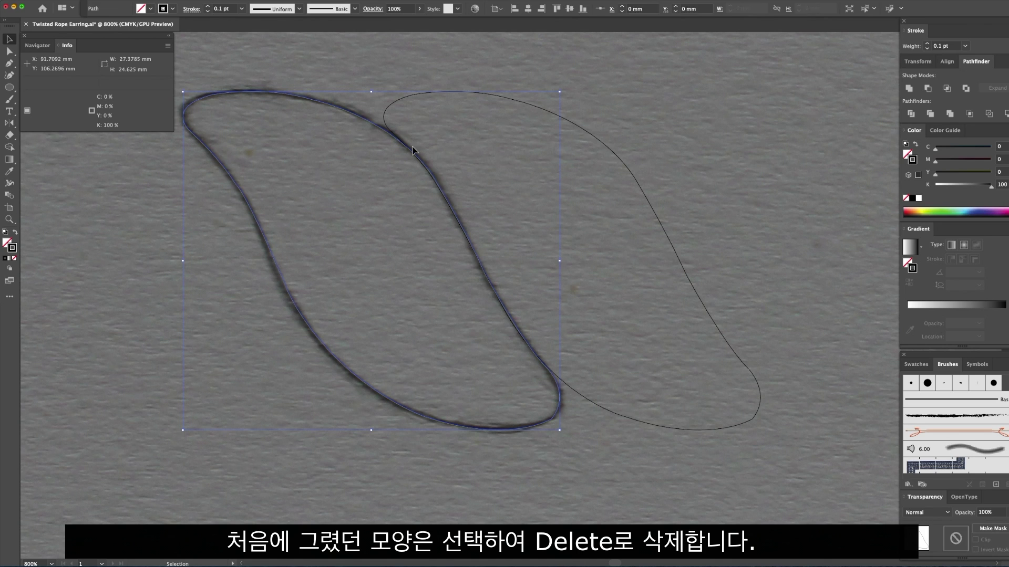
{"action": "key", "text": "Delete"}
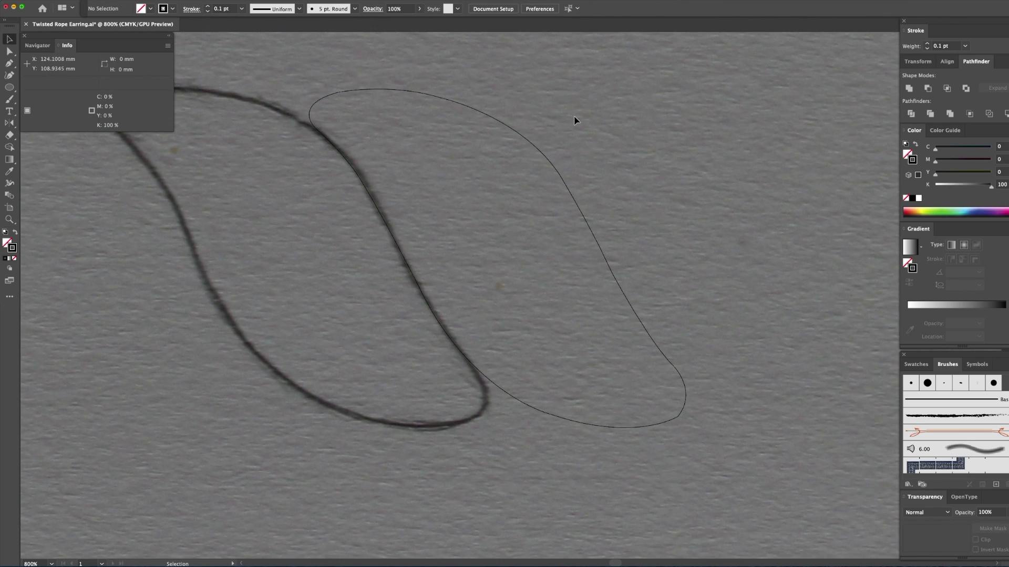
{"action": "left_click_drag", "start_coordinate": [574, 120], "coordinate": [519, 172]}
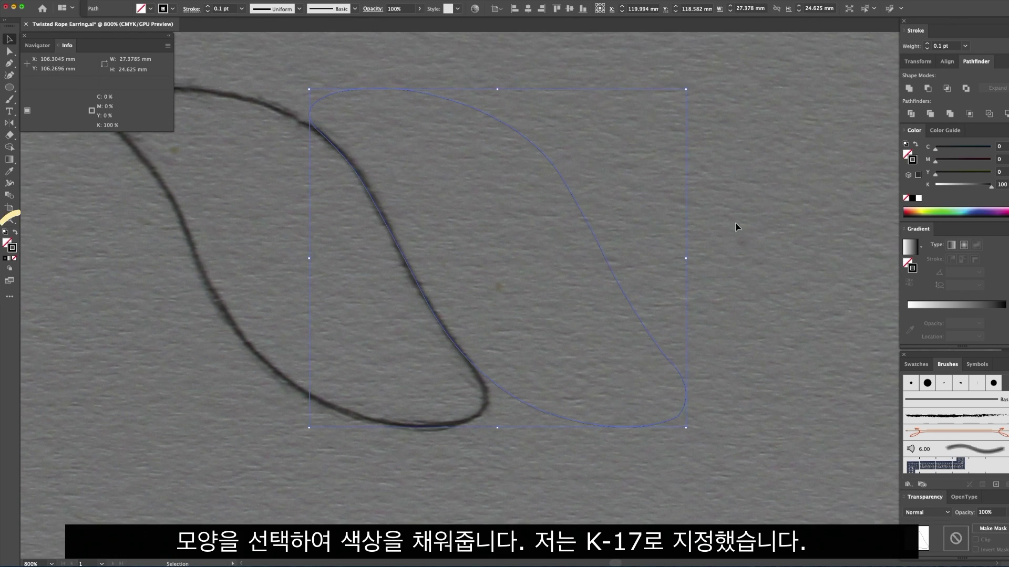
- Fill the strand with light gray, K about 17
{"action": "left_click", "coordinate": [7, 242]}
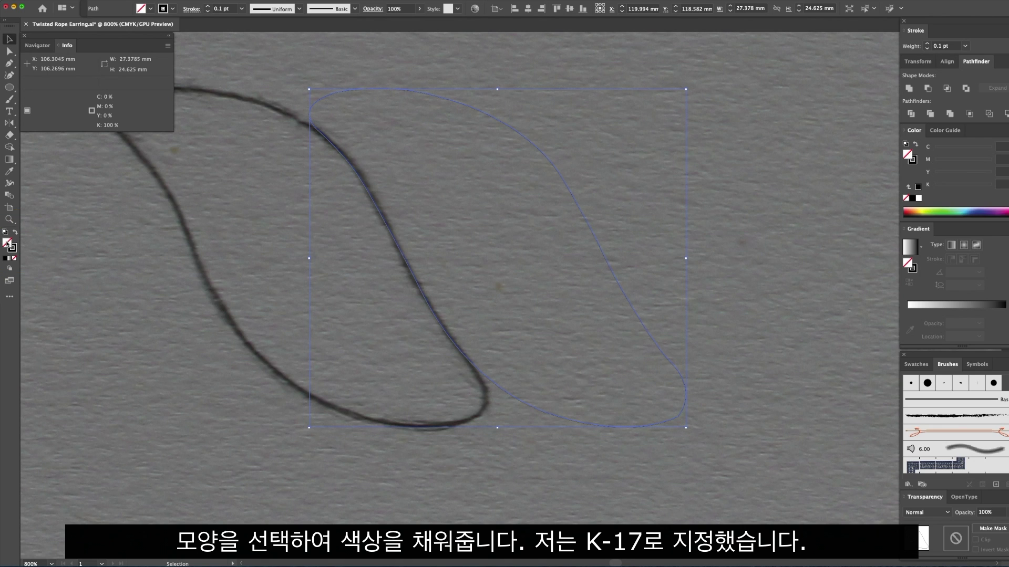
{"action": "left_click", "coordinate": [919, 188]}
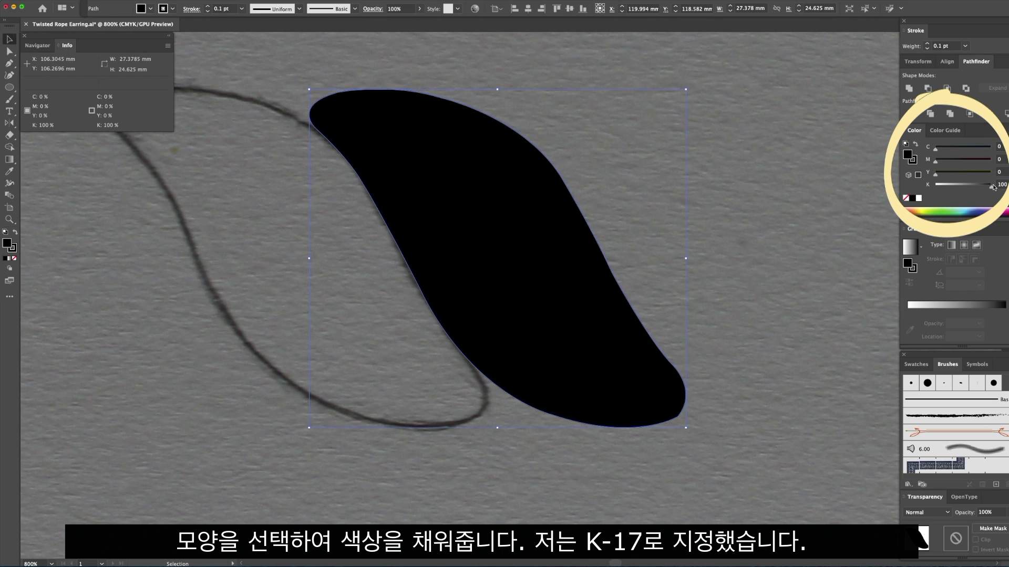
{"action": "mouse_move", "coordinate": [993, 186]}
{"action": "left_mouse_down"}
{"action": "mouse_move", "coordinate": [940, 185]}
{"action": "mouse_move", "coordinate": [950, 189]}
{"action": "left_mouse_up"}
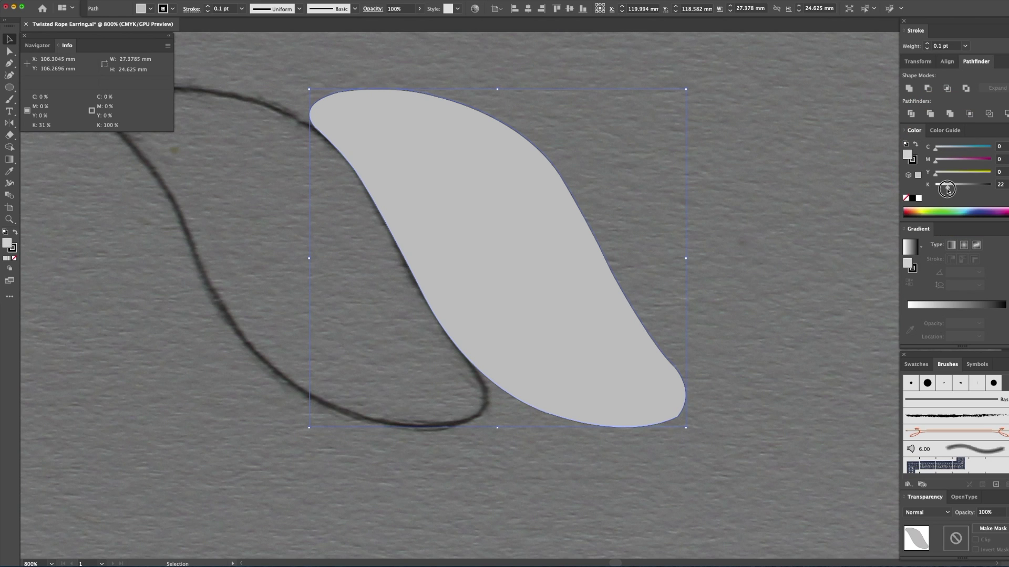
{"action": "left_click_drag", "start_coordinate": [945, 189], "coordinate": [945, 188]}
{"action": "left_click", "coordinate": [817, 151]}
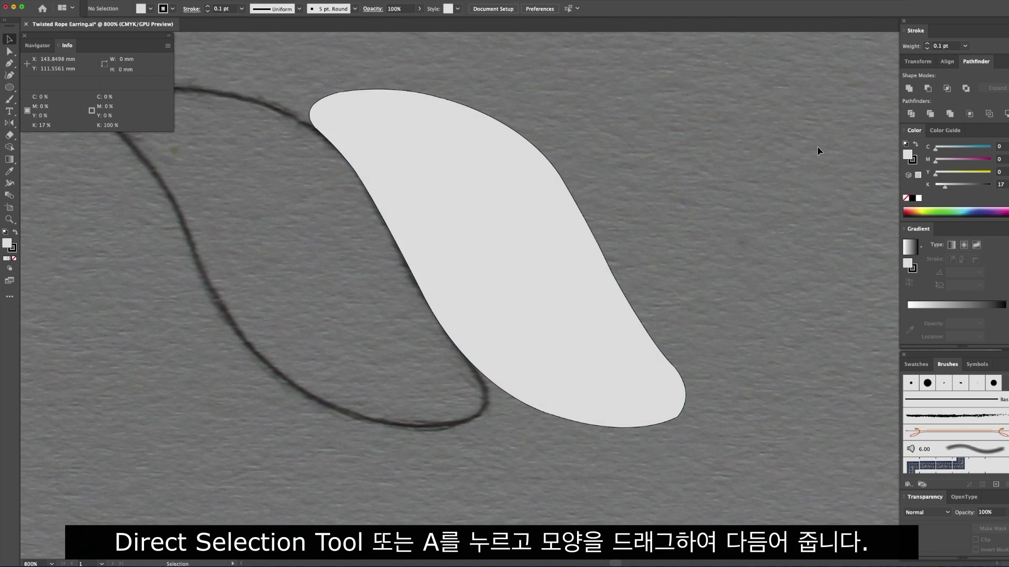
- Refine the strand's anchor points, then place a duplicate strand beside it
{"action": "left_click_drag", "start_coordinate": [783, 165], "coordinate": [602, 155]}
{"action": "mouse_move", "coordinate": [545, 373]}
{"action": "left_mouse_down"}
{"action": "mouse_move", "coordinate": [617, 343]}
{"action": "mouse_move", "coordinate": [675, 391]}
{"action": "mouse_move", "coordinate": [655, 387]}
{"action": "left_mouse_up"}
{"action": "key", "text": "a"}
{"action": "left_click", "coordinate": [633, 397]}
{"action": "left_click", "coordinate": [648, 367]}
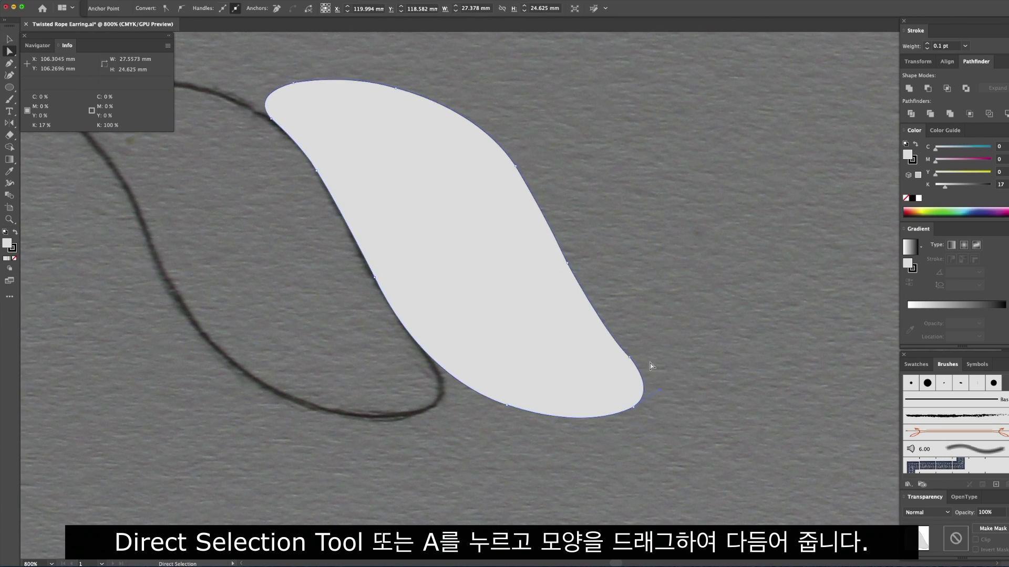
{"action": "key", "text": "v"}
{"action": "left_click_drag", "start_coordinate": [398, 257], "coordinate": [595, 251]}
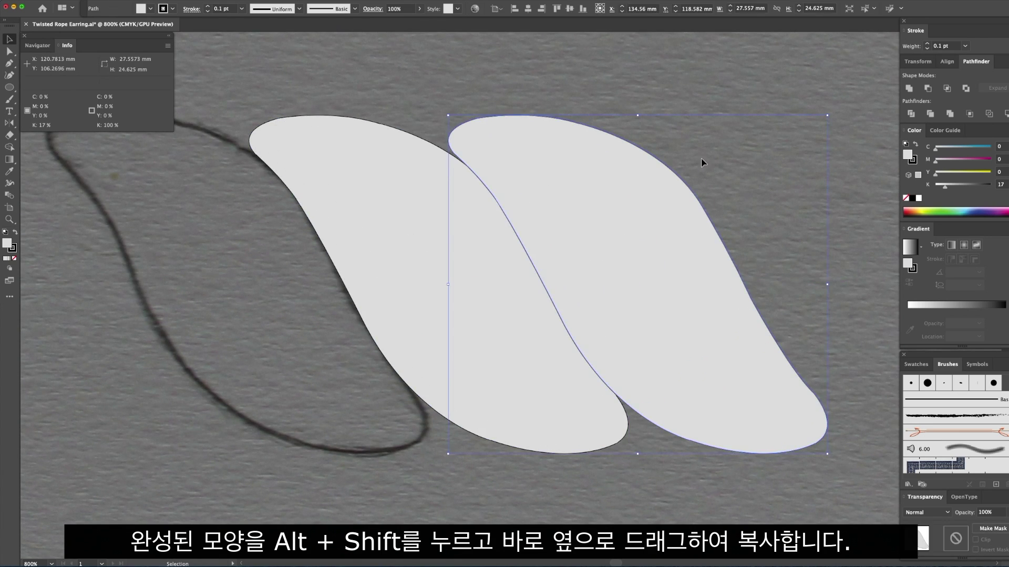
- Duplicate strand pairs to the right until eight overlapping strands form a rope
{"action": "left_click", "coordinate": [734, 173]}
{"action": "left_click_drag", "start_coordinate": [734, 173], "coordinate": [549, 176]}
{"action": "key", "text": "ctrl+minus"}
{"action": "key", "text": "ctrl+minus"}
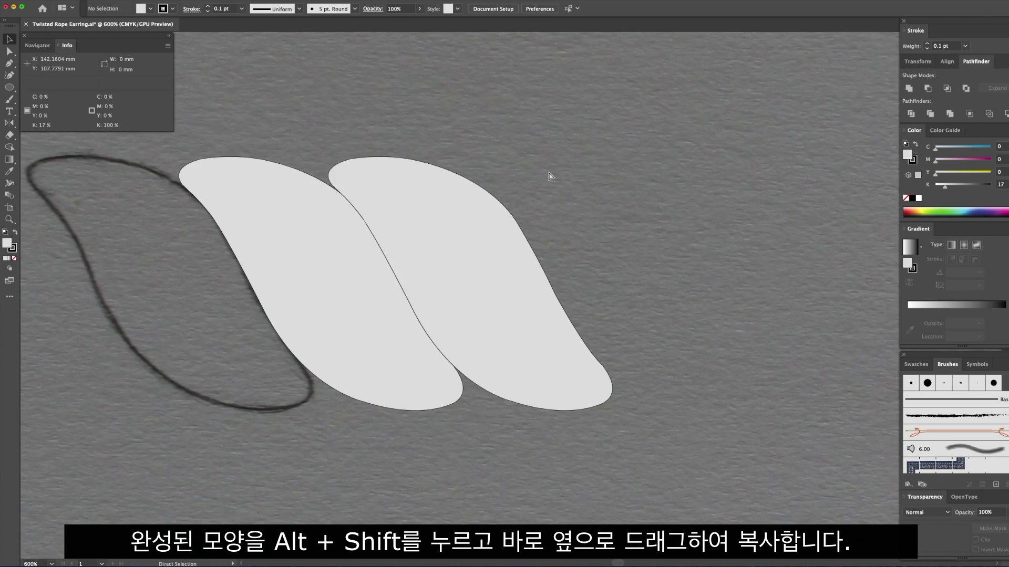
{"action": "key", "text": "ctrl+minus"}
{"action": "left_click", "coordinate": [488, 263], "text": "shift"}
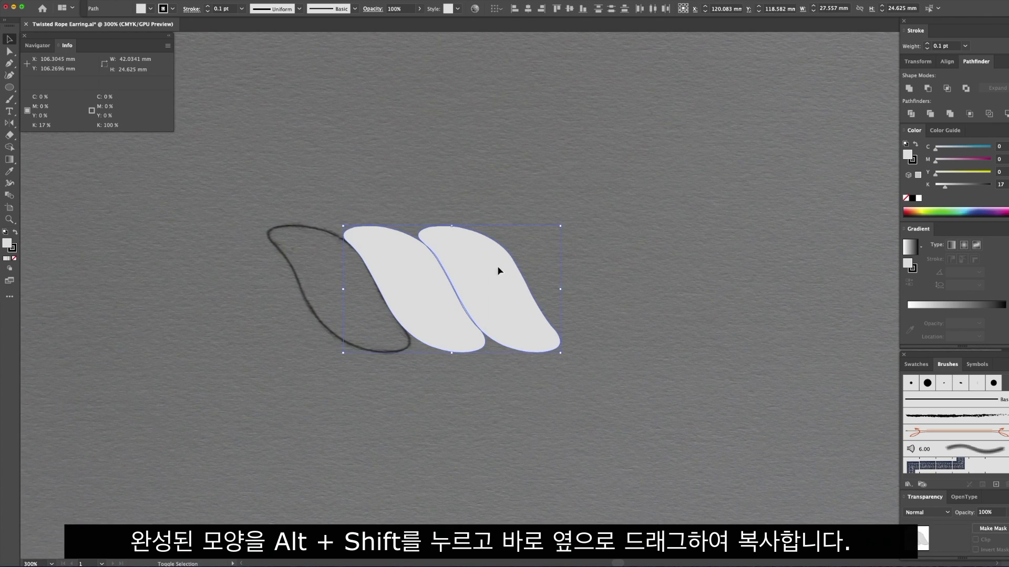
{"action": "mouse_move", "coordinate": [522, 276]}
{"action": "left_mouse_down"}
{"action": "mouse_move", "coordinate": [668, 270]}
{"action": "mouse_move", "coordinate": [471, 266]}
{"action": "mouse_move", "coordinate": [597, 274]}
{"action": "left_mouse_up"}
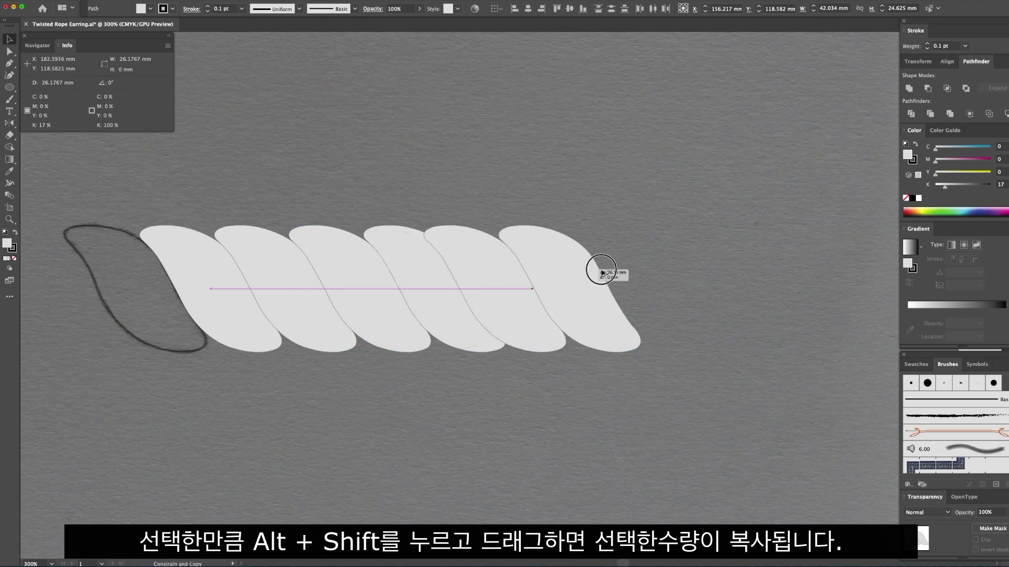
{"action": "left_click_drag", "start_coordinate": [597, 273], "coordinate": [732, 270]}
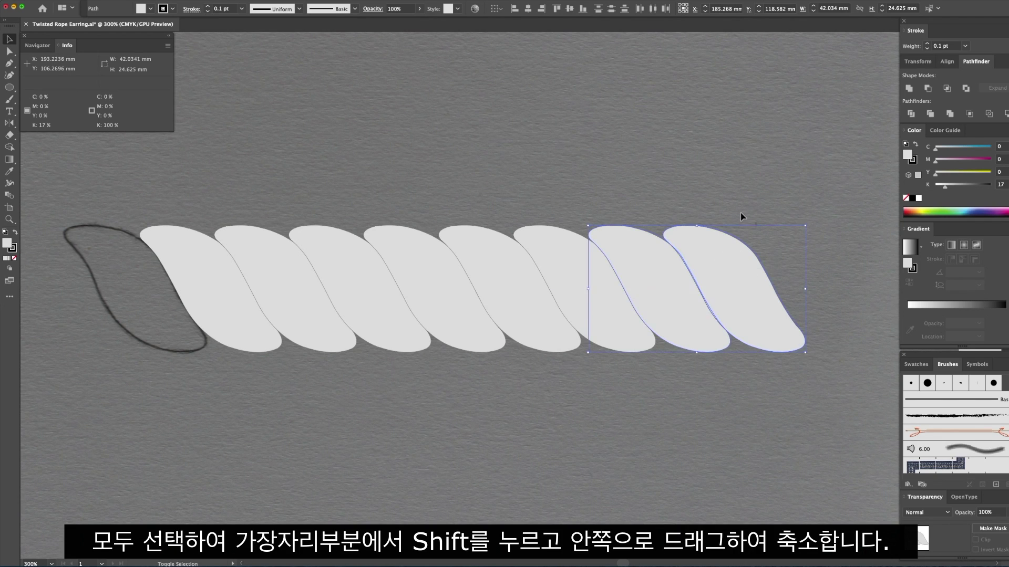
{"action": "left_click", "coordinate": [711, 227]}
- Select all eight strands and scale the rope down proportionally to about 1.75 mm tall
{"action": "left_click_drag", "start_coordinate": [214, 337], "coordinate": [213, 336]}
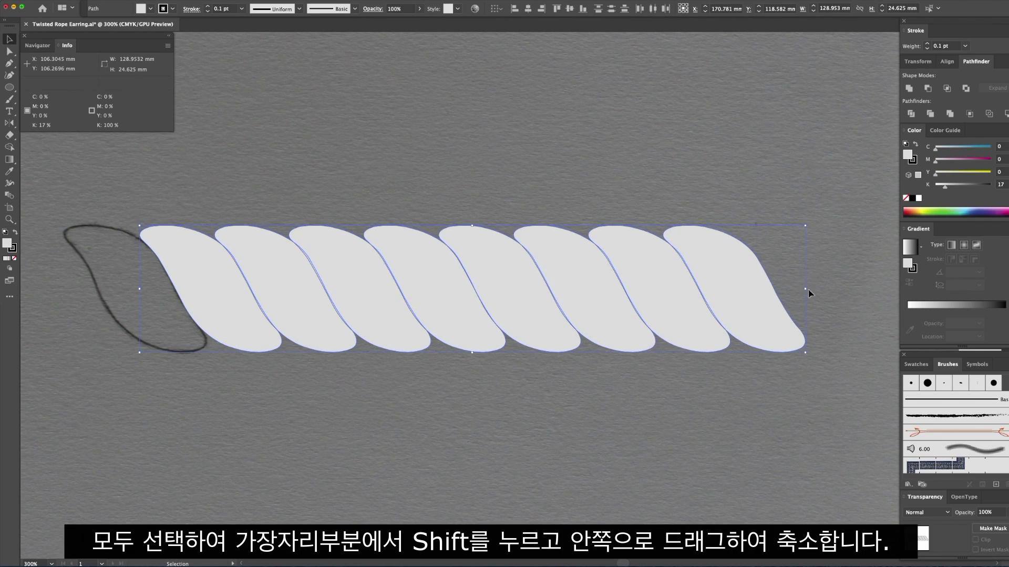
{"action": "left_click_drag", "start_coordinate": [790, 290], "coordinate": [495, 295]}
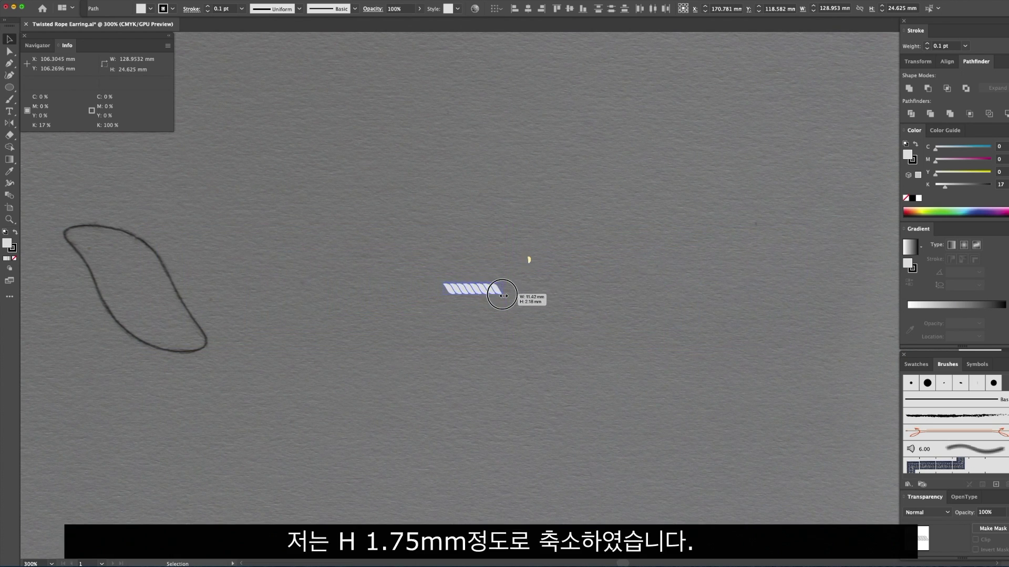
{"action": "left_click", "coordinate": [558, 280]}
{"action": "left_click_drag", "start_coordinate": [558, 280], "coordinate": [590, 221]}
{"action": "key", "text": "ctrl+minus"}
{"action": "key", "text": "ctrl+minus"}
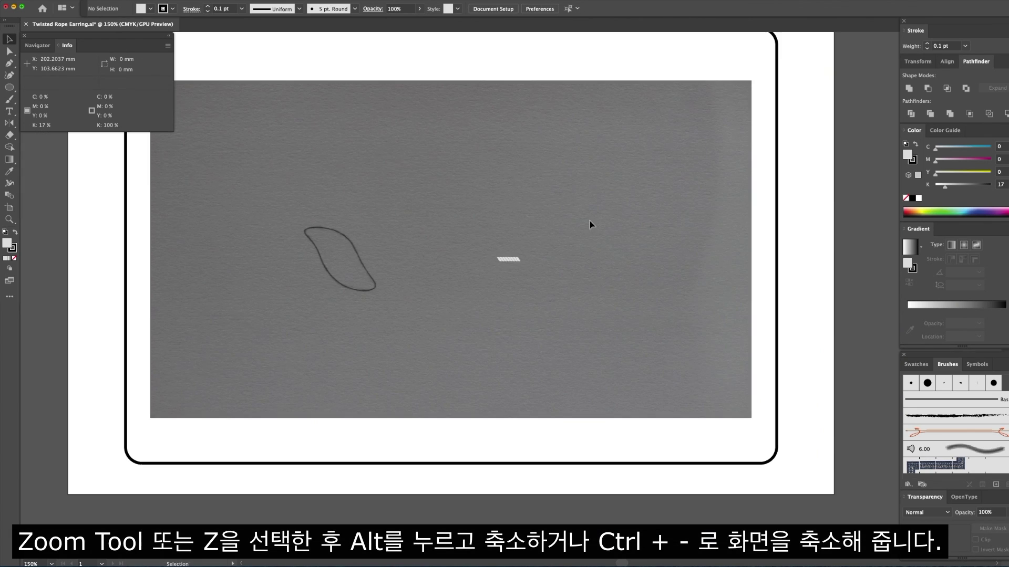
- Unlock all with Ctrl+Alt+2 and delete the gray sketch photo
{"action": "key", "text": "ctrl+alt+2"}
{"action": "left_click", "coordinate": [650, 80]}
{"action": "left_click", "coordinate": [648, 138]}
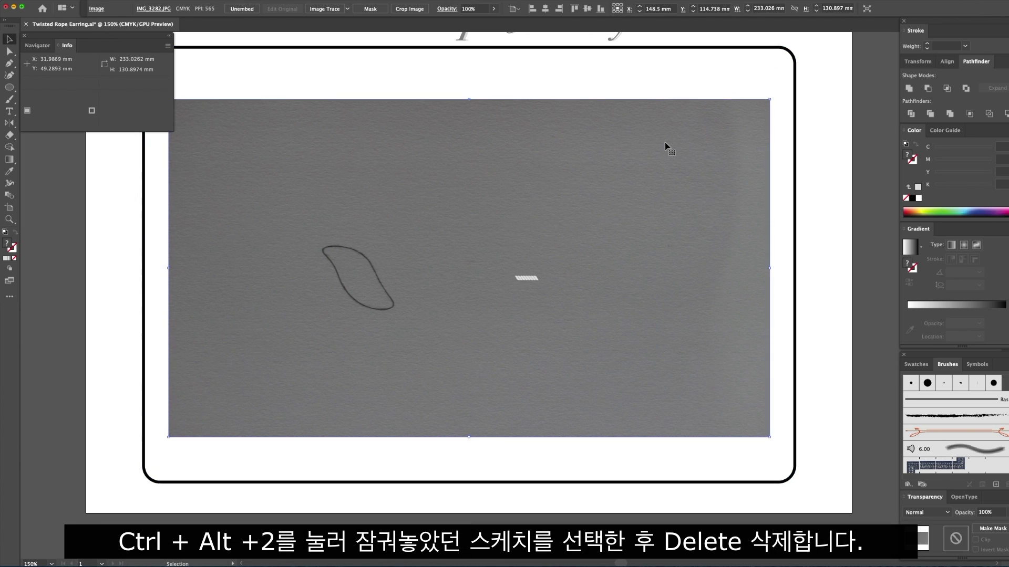
{"action": "key", "text": "Delete"}
{"action": "key", "text": "a"}
{"action": "left_click_drag", "start_coordinate": [736, 178], "coordinate": [833, 273]}
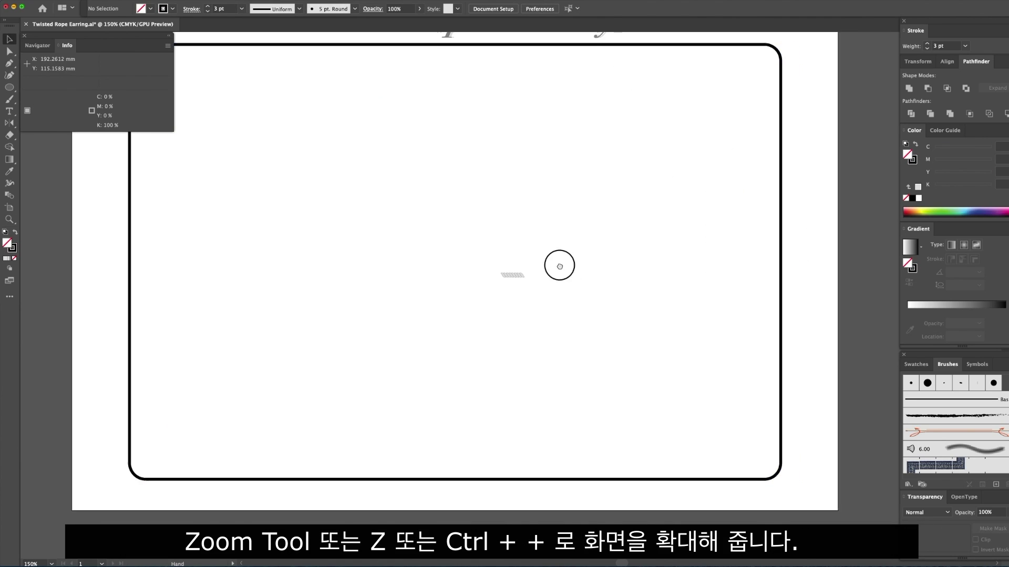
- Zoom in as far as possible on the small rope and center it
{"action": "key", "text": "ctrl+plus"}
{"action": "key", "text": "ctrl+plus"}
{"action": "key", "text": "ctrl+plus"}
{"action": "key", "text": "ctrl+plus"}
{"action": "key", "text": "ctrl+plus"}
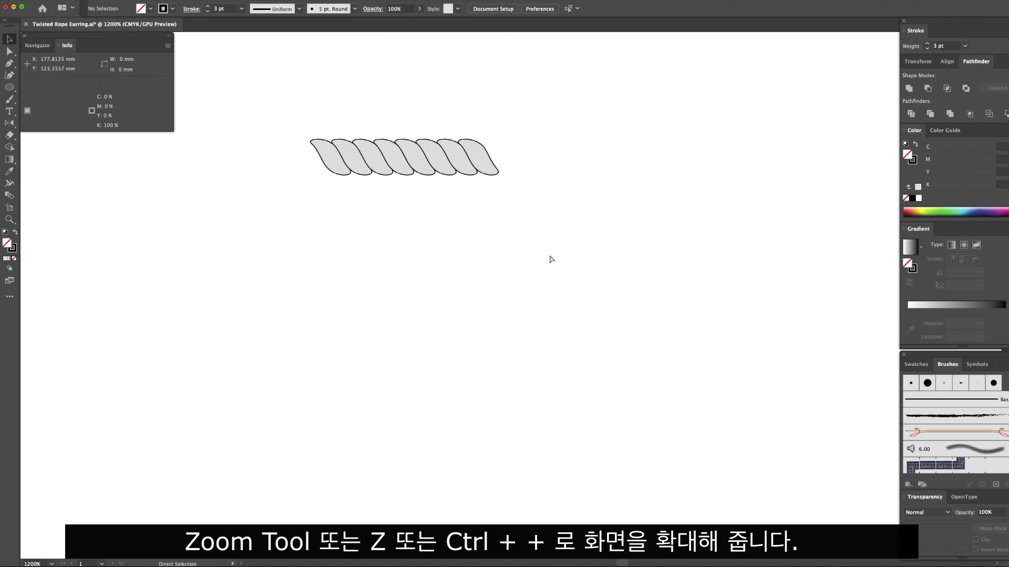
{"action": "key", "text": "ctrl+plus"}
{"action": "left_click_drag", "start_coordinate": [460, 144], "coordinate": [546, 287]}
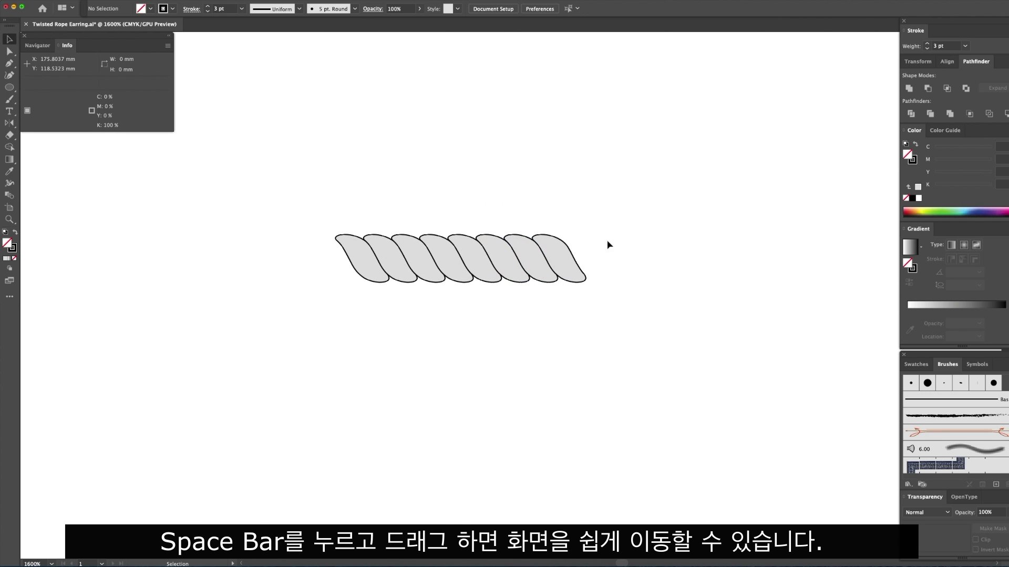
{"action": "left_click_drag", "start_coordinate": [605, 186], "coordinate": [323, 256]}
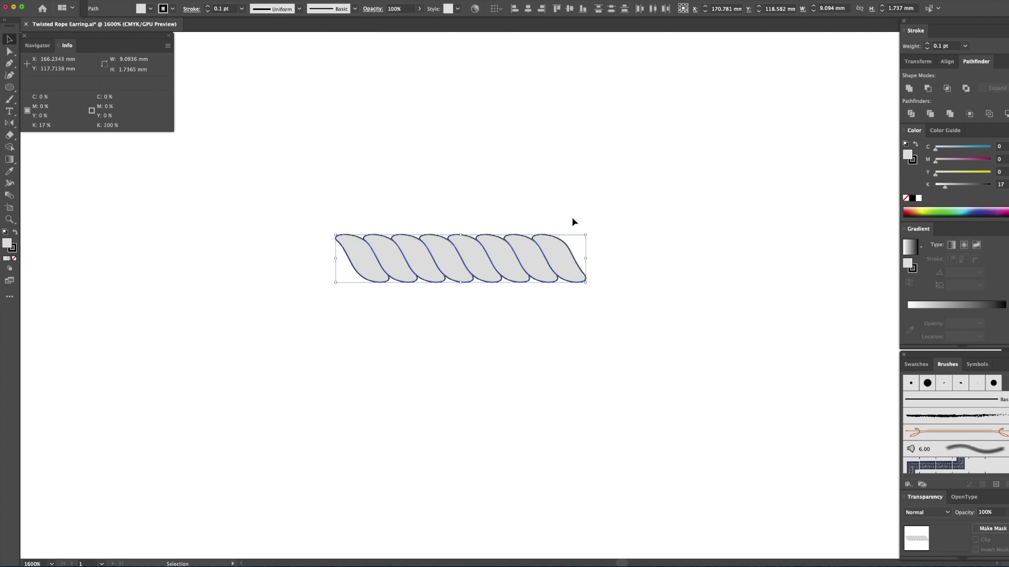
{"action": "key", "text": "ctrl+plus"}
{"action": "left_click", "coordinate": [632, 195]}
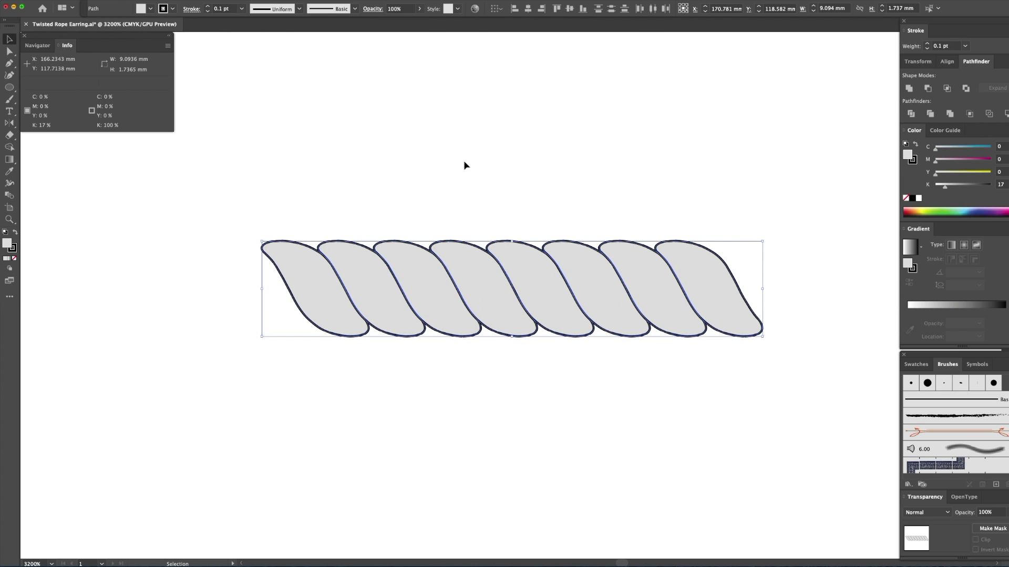
{"action": "key", "text": "ctrl+plus"}
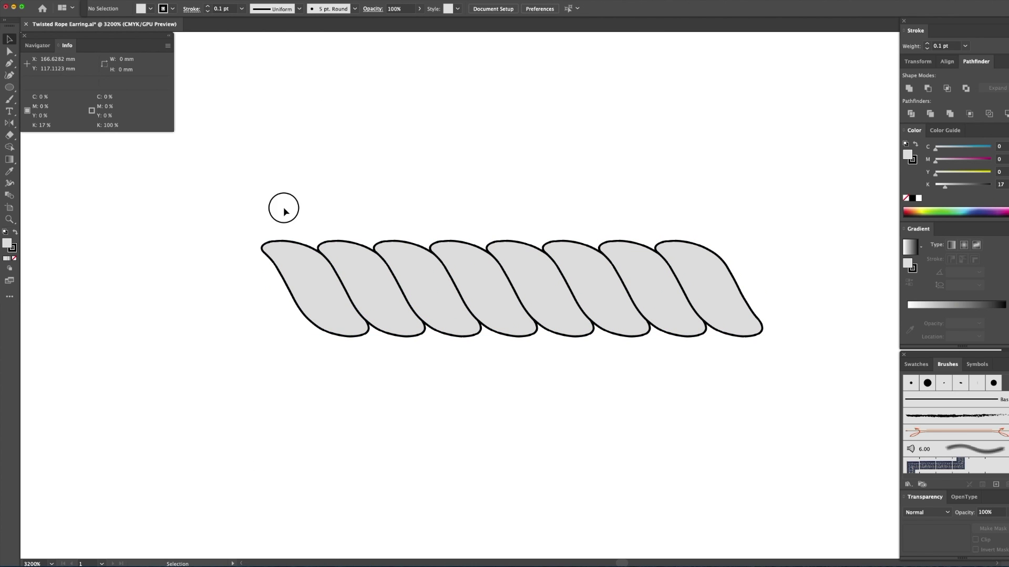
{"action": "left_click_drag", "start_coordinate": [284, 210], "coordinate": [313, 153]}
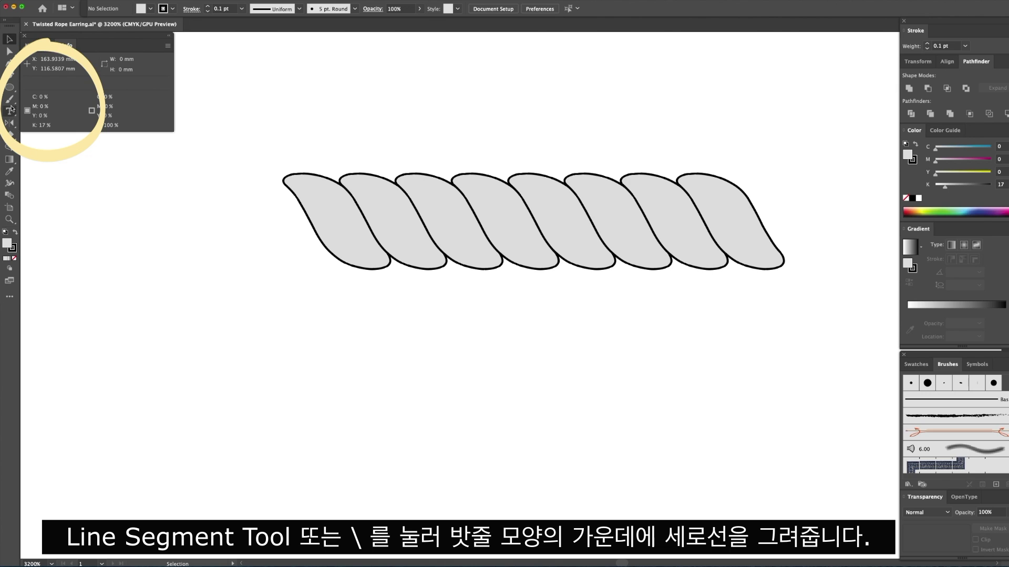
{"action": "left_click_drag", "start_coordinate": [12, 88], "coordinate": [47, 197]}
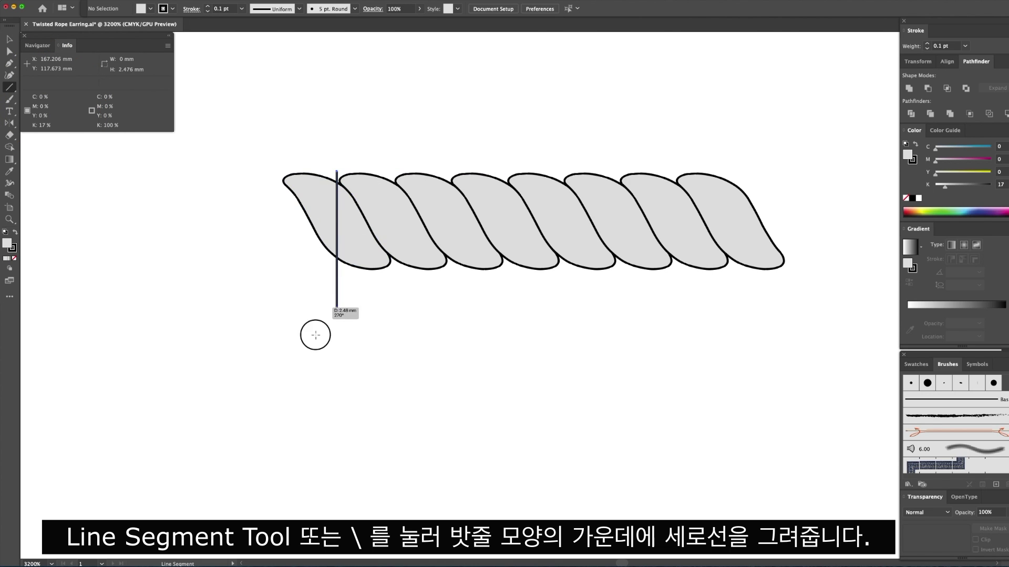
- Draw a vertical line through the first strand and copy strand and line onto the last strand
{"action": "left_click_drag", "start_coordinate": [338, 172], "coordinate": [337, 356]}
{"action": "key", "text": "v"}
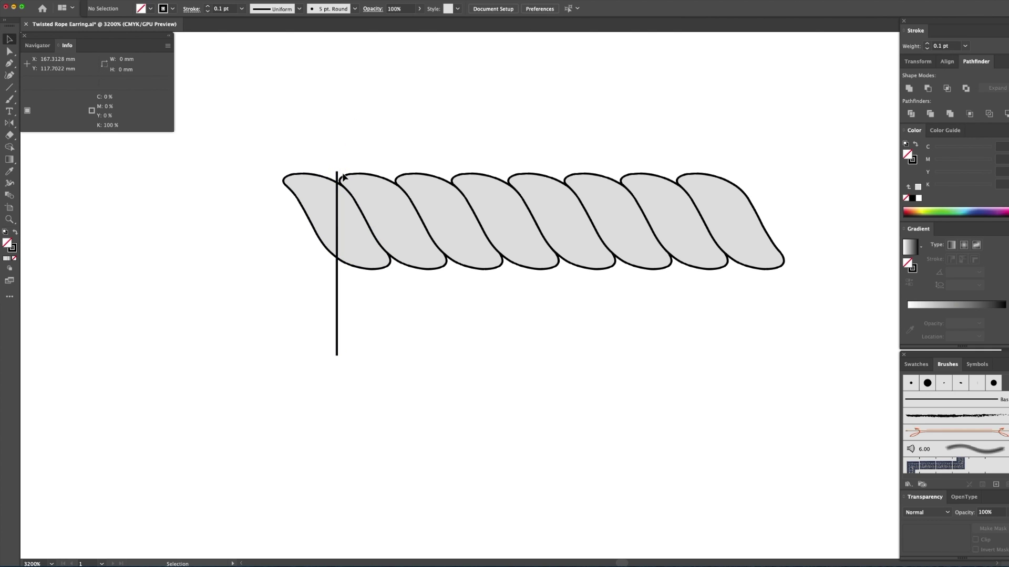
{"action": "left_click", "coordinate": [336, 178], "text": "shift"}
{"action": "left_click_drag", "start_coordinate": [336, 313], "coordinate": [728, 294]}
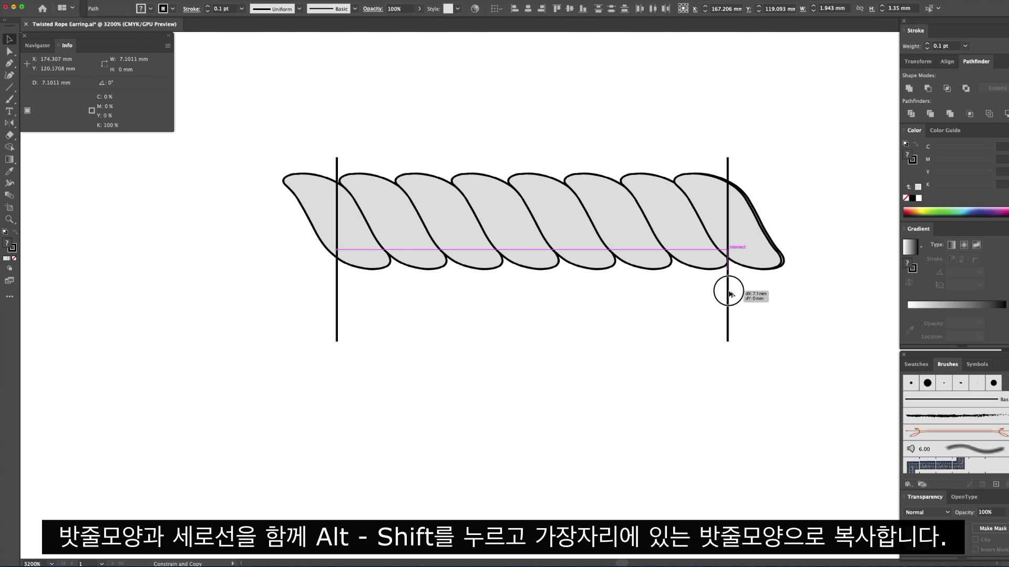
{"action": "left_click_drag", "start_coordinate": [728, 293], "coordinate": [730, 294]}
- Delete the duplicate end strand and select both end strands with their lines
{"action": "left_click", "coordinate": [768, 293]}
{"action": "left_click", "coordinate": [771, 241]}
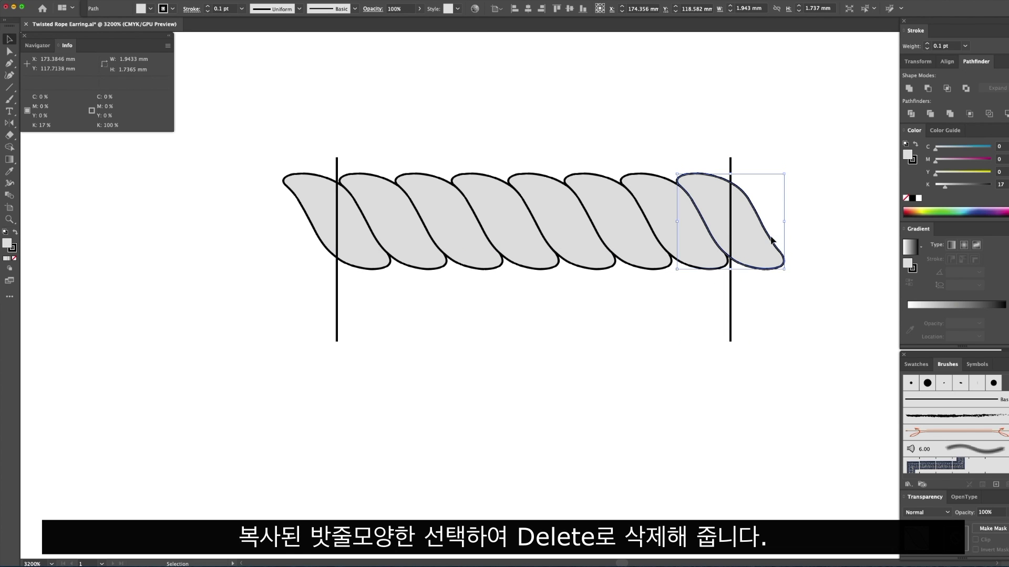
{"action": "key", "text": "Delete"}
{"action": "left_click_drag", "start_coordinate": [716, 164], "coordinate": [716, 165]}
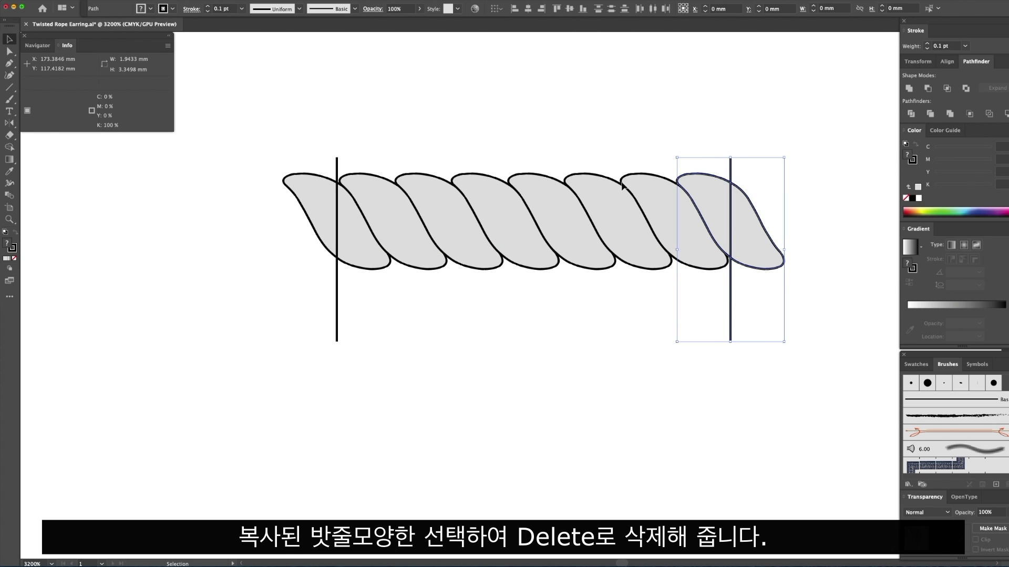
{"action": "left_click_drag", "start_coordinate": [279, 146], "coordinate": [338, 191]}
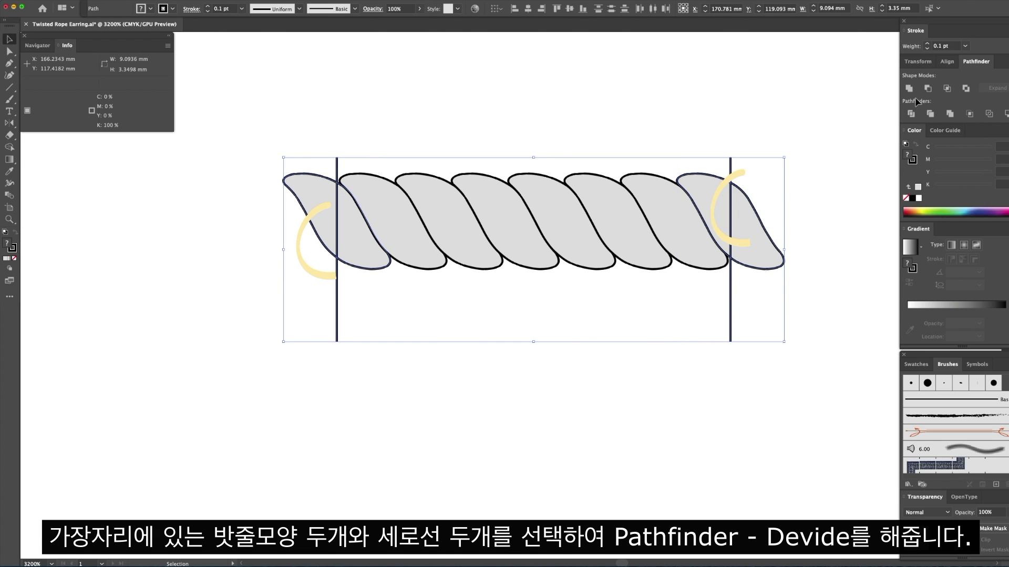
- Divide the end strands along the lines, ungroup, and delete the outer cut-off pieces
{"action": "left_click", "coordinate": [914, 114]}
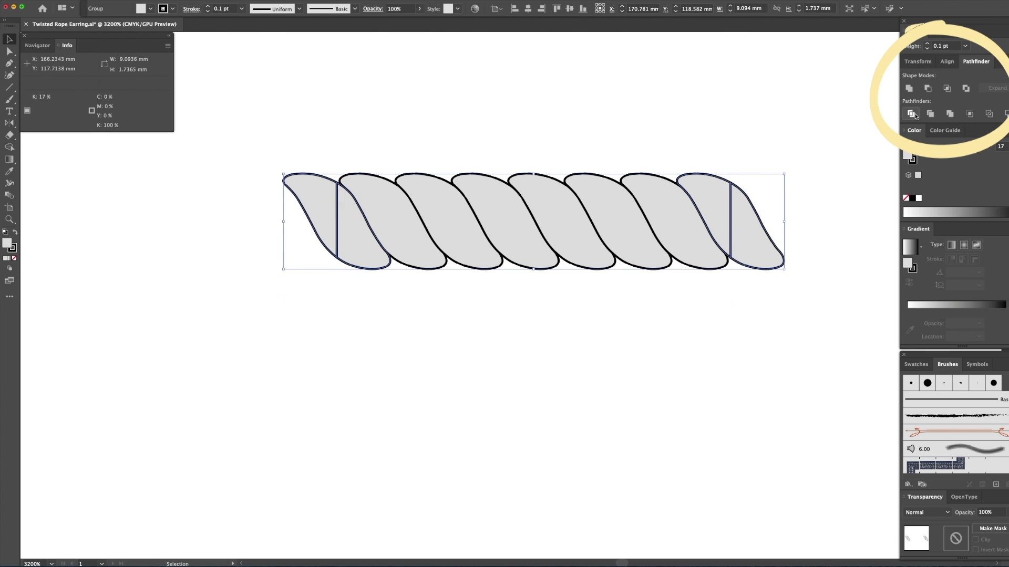
{"action": "right_click", "coordinate": [718, 224]}
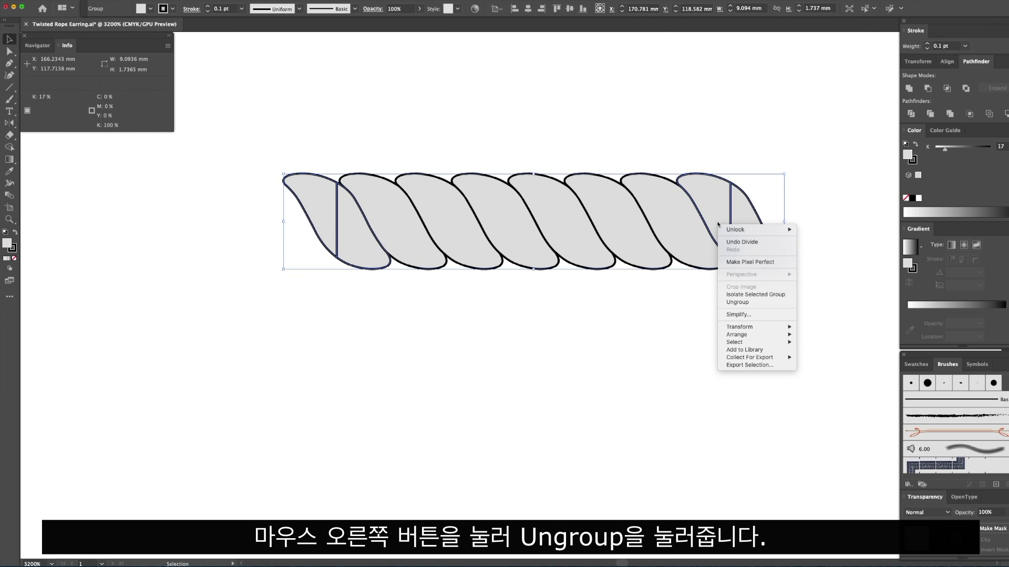
{"action": "left_click", "coordinate": [737, 302]}
{"action": "left_click", "coordinate": [823, 194]}
{"action": "left_click", "coordinate": [765, 231]}
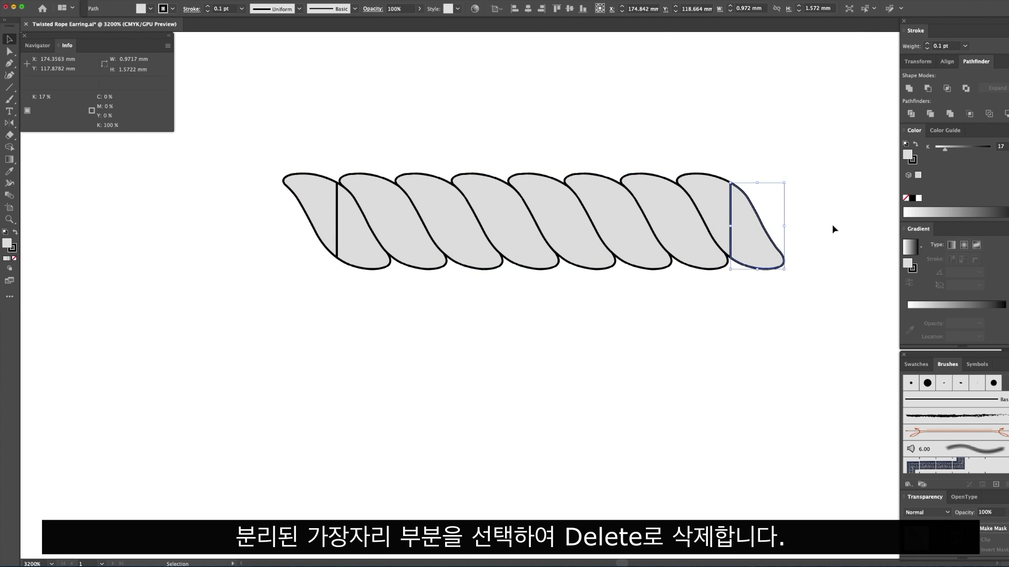
{"action": "key", "text": "Delete"}
{"action": "left_click", "coordinate": [322, 218]}
{"action": "key", "text": "Delete"}
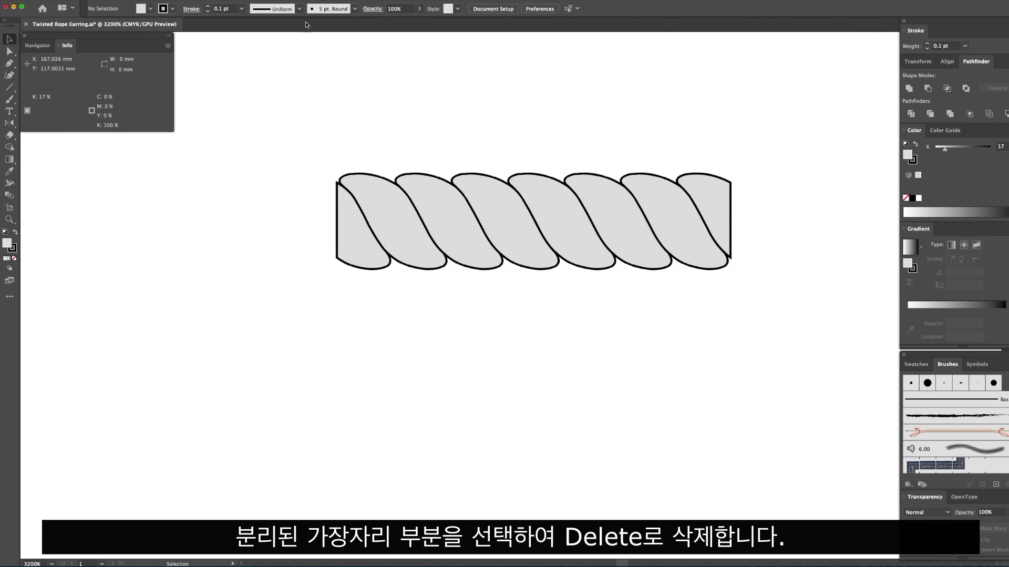
- Delete the leftover vertical edge segments with Direct Selection, leaving both rope ends open
{"action": "left_click", "coordinate": [13, 54]}
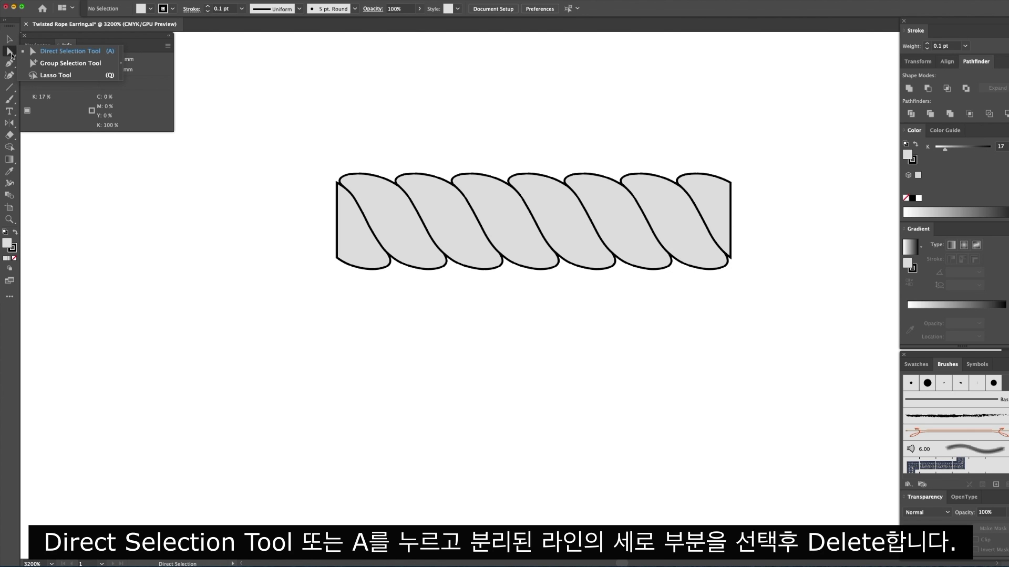
{"action": "left_click", "coordinate": [10, 54]}
{"action": "left_click", "coordinate": [332, 224]}
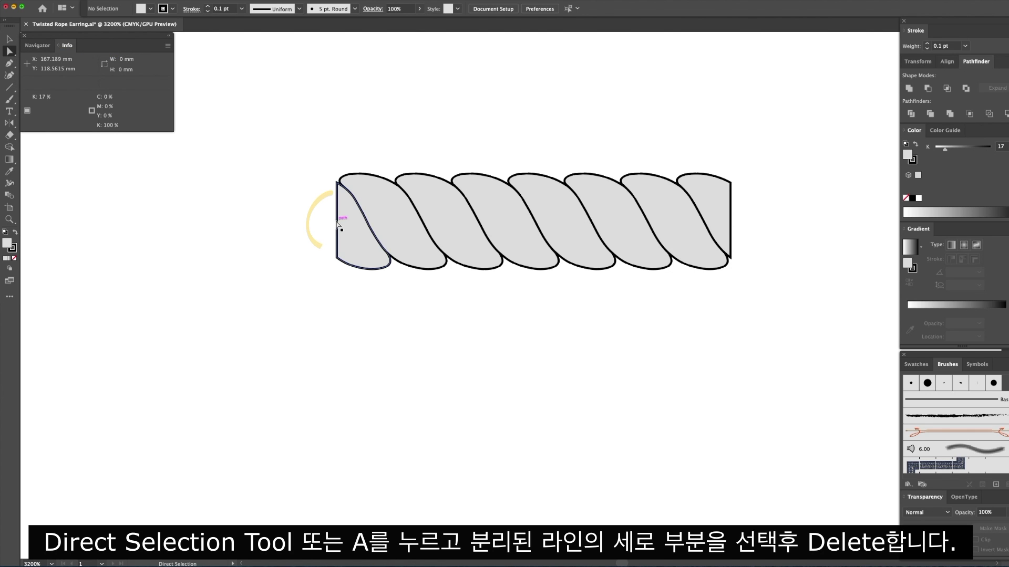
{"action": "left_click", "coordinate": [731, 215]}
{"action": "key", "text": "Delete"}
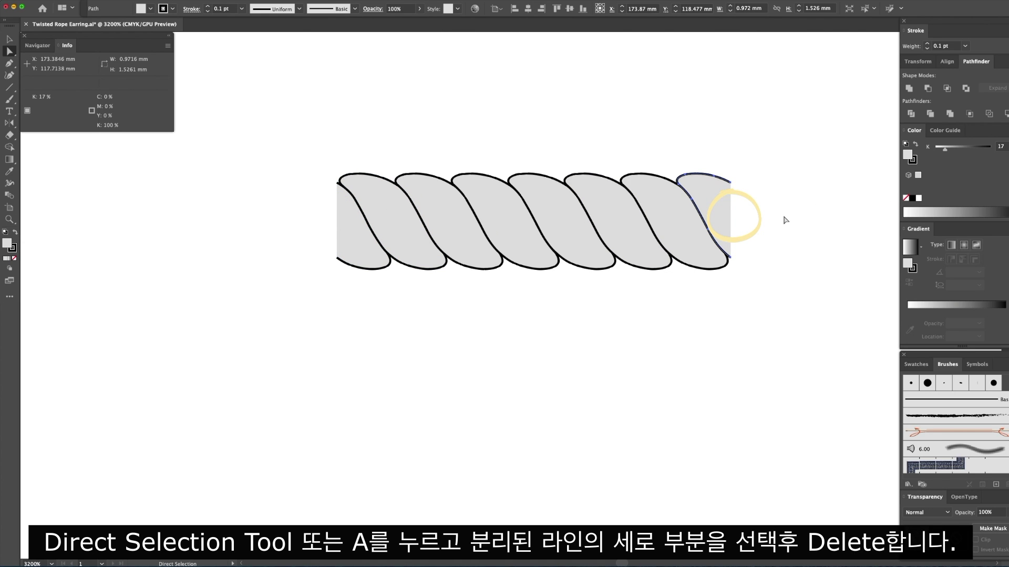
{"action": "left_click", "coordinate": [792, 210]}
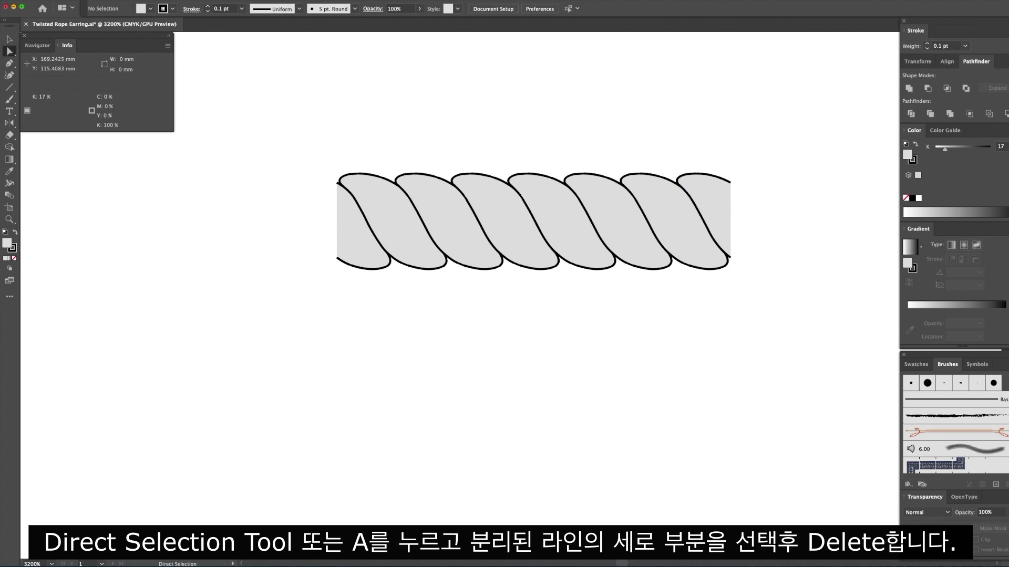
{"action": "left_click", "coordinate": [7, 40]}
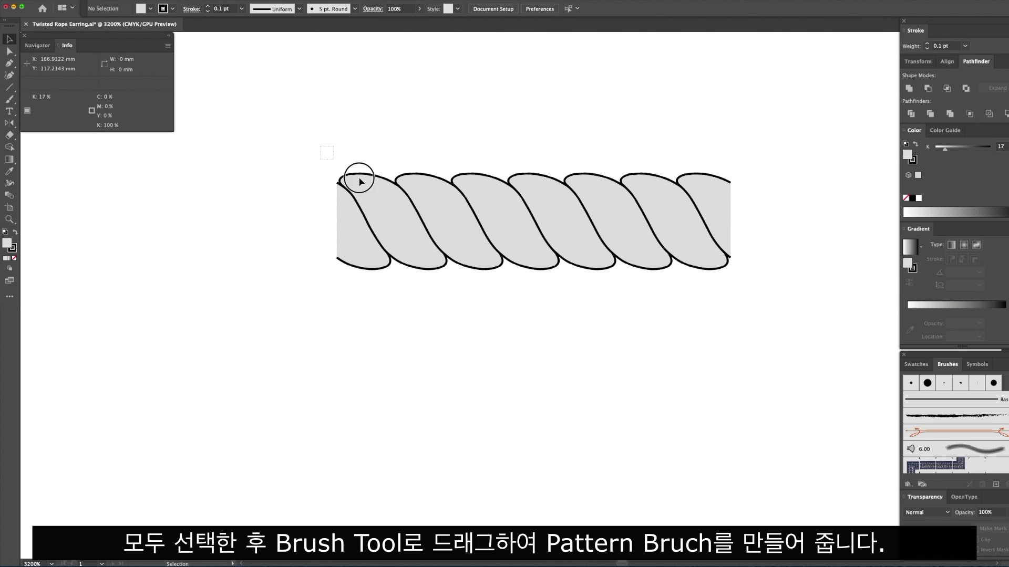
- Add the selected grey rope paths to the Brushes panel as a new Pattern Brush with default options
{"action": "left_click_drag", "start_coordinate": [332, 158], "coordinate": [711, 311]}
{"action": "left_click_drag", "start_coordinate": [658, 237], "coordinate": [934, 468]}
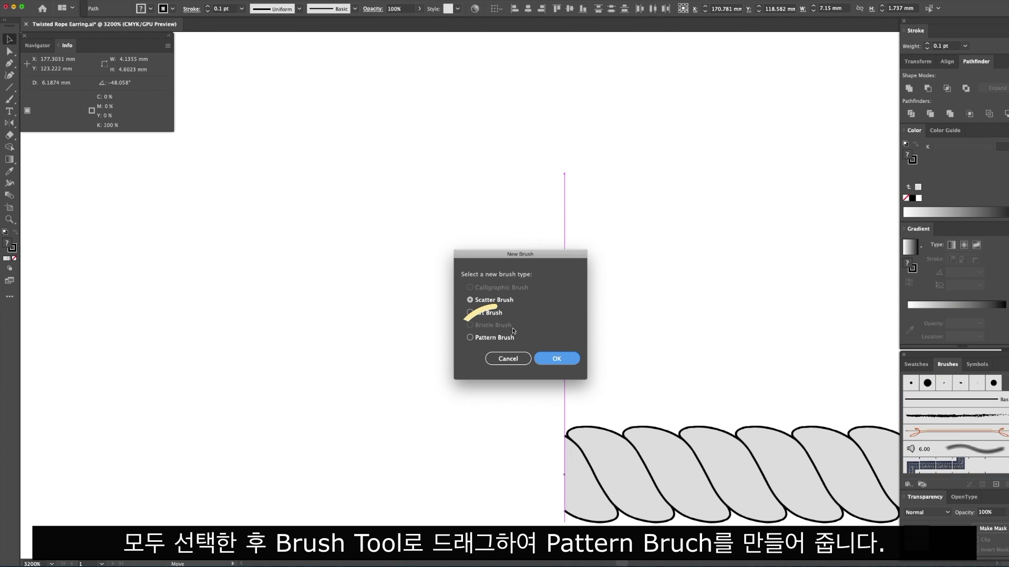
{"action": "left_click", "coordinate": [470, 338]}
{"action": "left_click", "coordinate": [553, 359]}
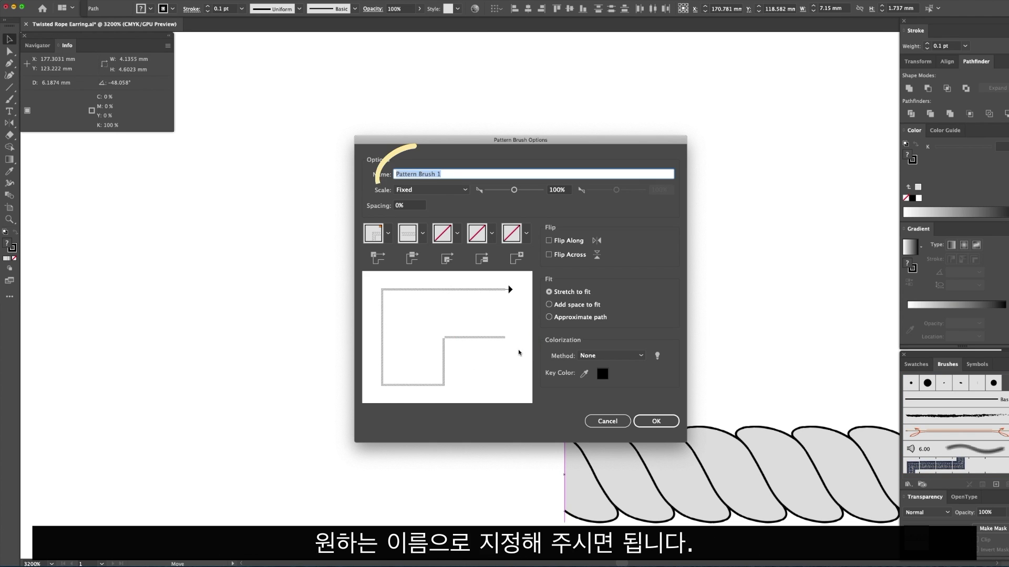
{"action": "left_click", "coordinate": [657, 421]}
{"action": "left_click", "coordinate": [643, 363]}
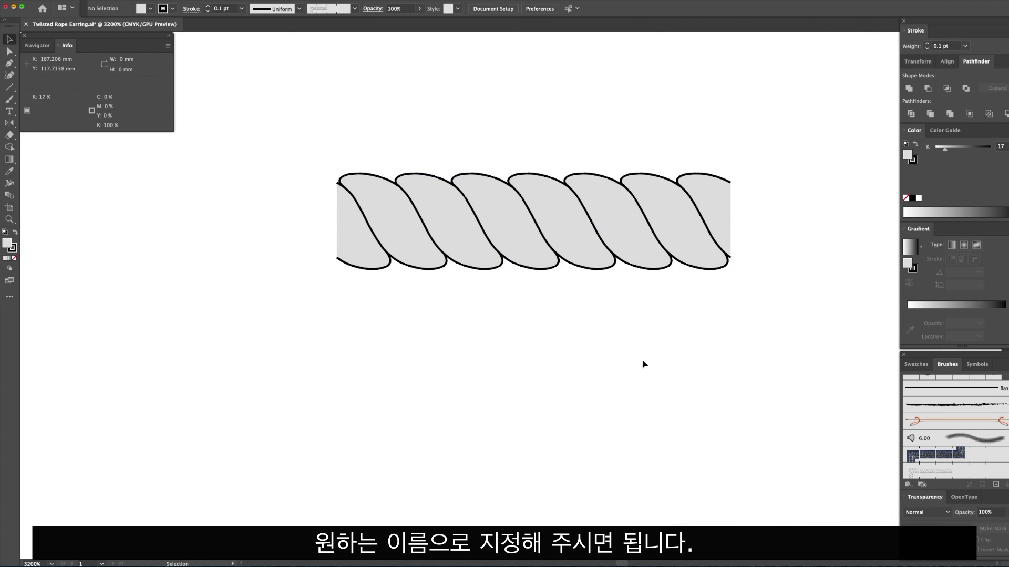
{"action": "key", "text": "a"}
{"action": "key", "text": "ctrl+minus"}
{"action": "key", "text": "ctrl+minus"}
{"action": "key", "text": "ctrl+minus"}
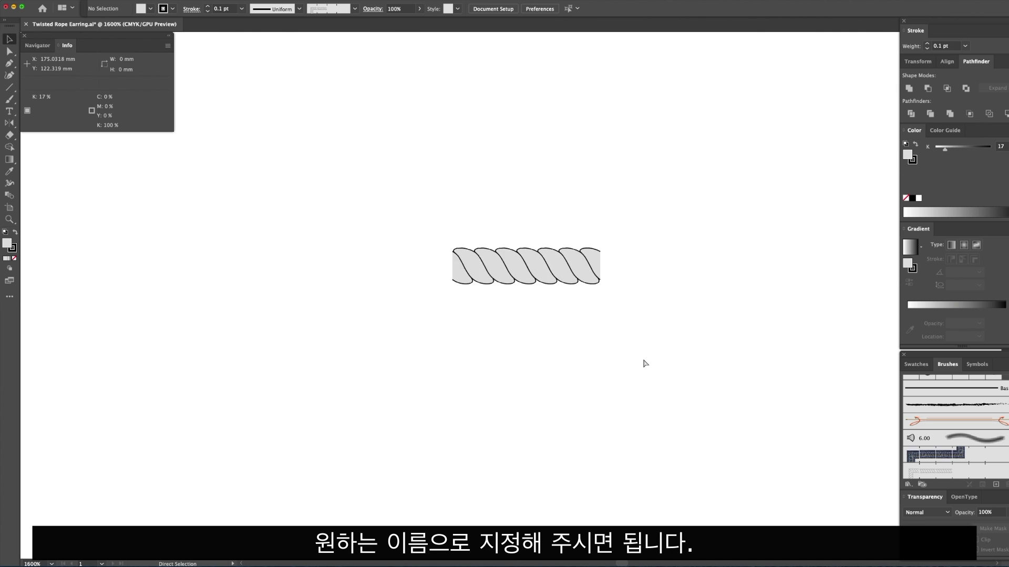
{"action": "key", "text": "ctrl+minus"}
{"action": "key", "text": "ctrl+minus"}
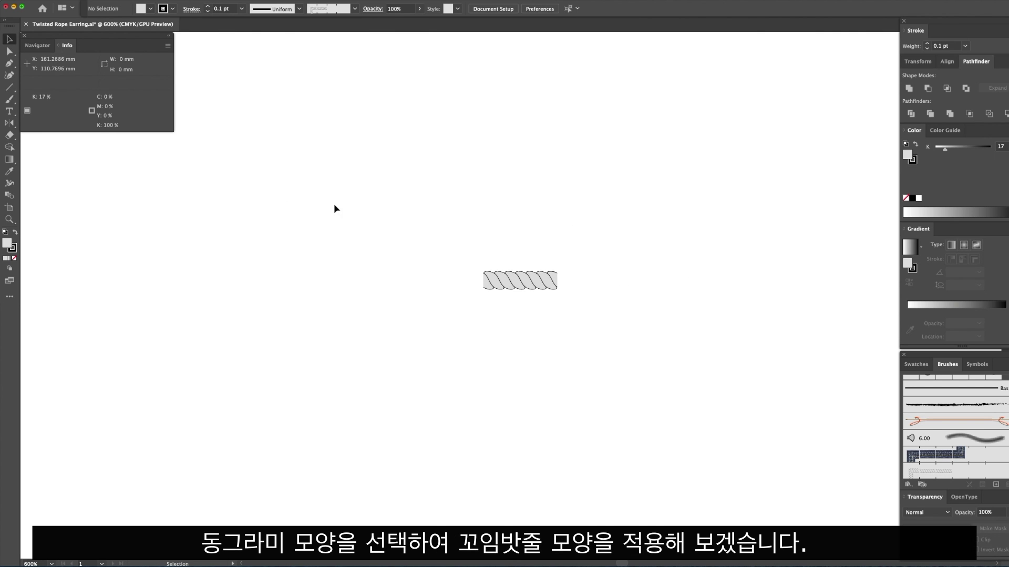
- Draw a 5 × 5 mm circle with the Ellipse tool
{"action": "left_click_drag", "start_coordinate": [10, 91], "coordinate": [37, 104]}
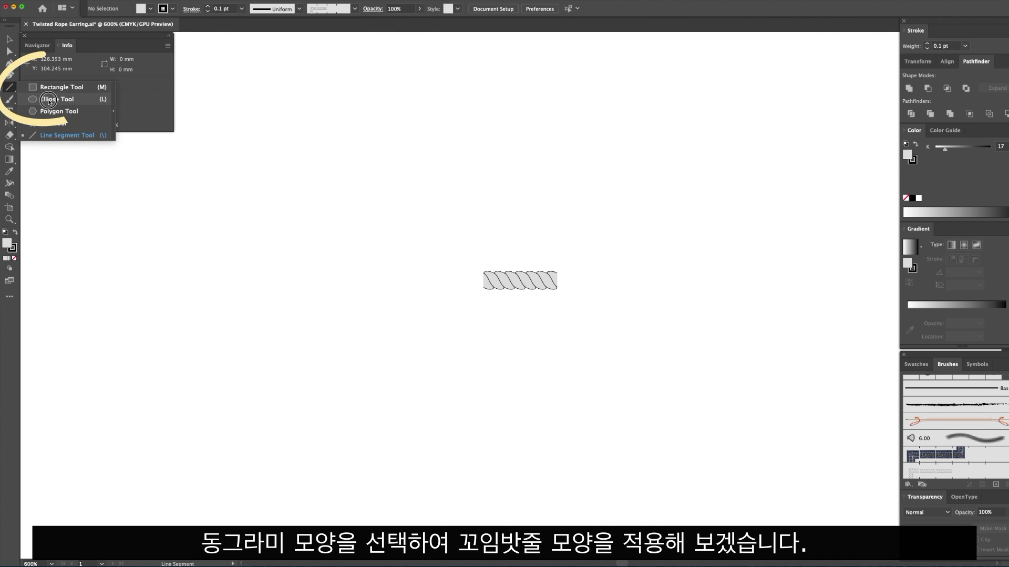
{"action": "left_click", "coordinate": [384, 165]}
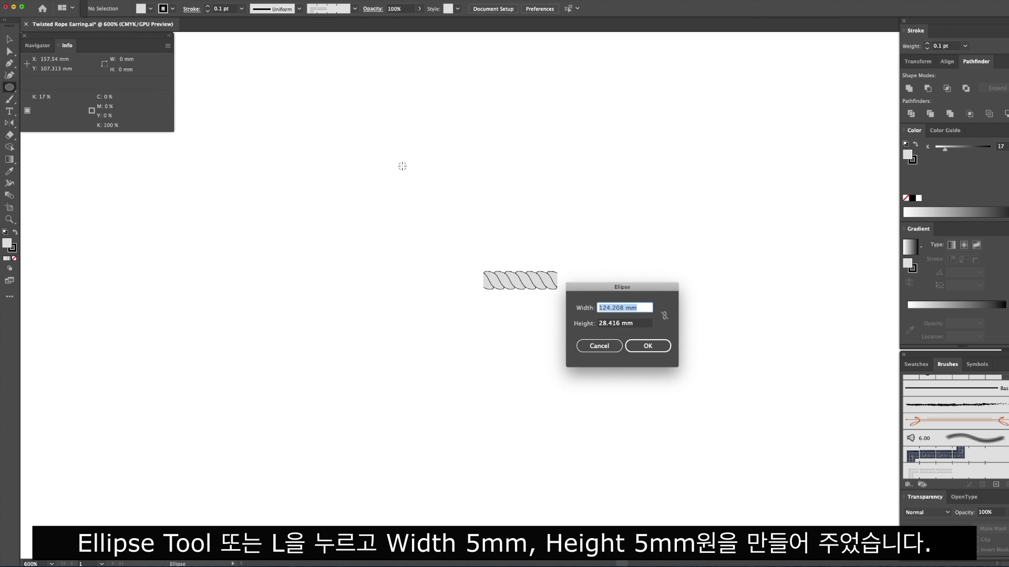
{"action": "key", "text": "Tab"}
{"action": "type", "text": "5"}
{"action": "key", "text": "Return"}
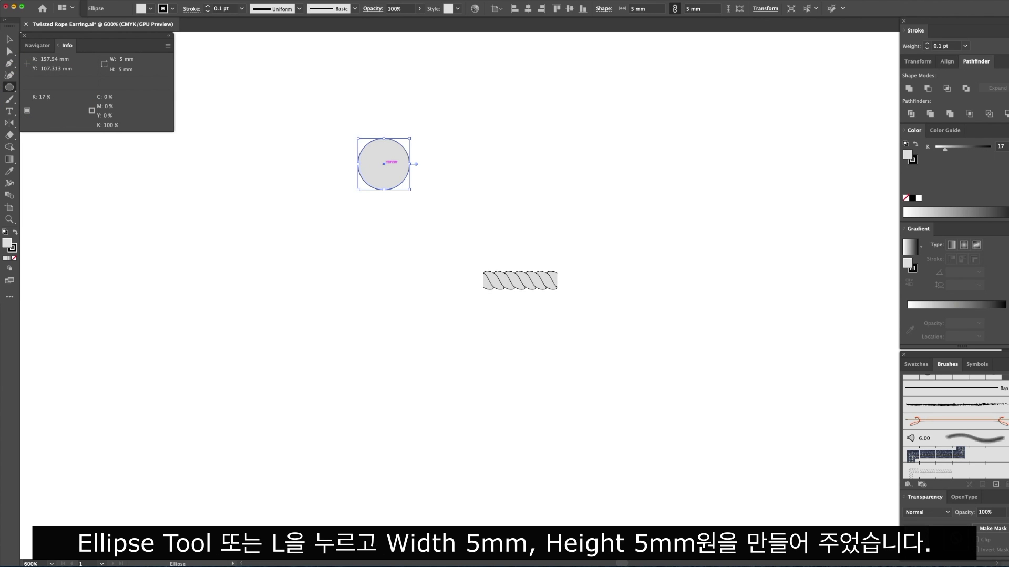
- Apply the rope pattern brush to the circle, remove its fill, and enlarge it
{"action": "left_click", "coordinate": [941, 472]}
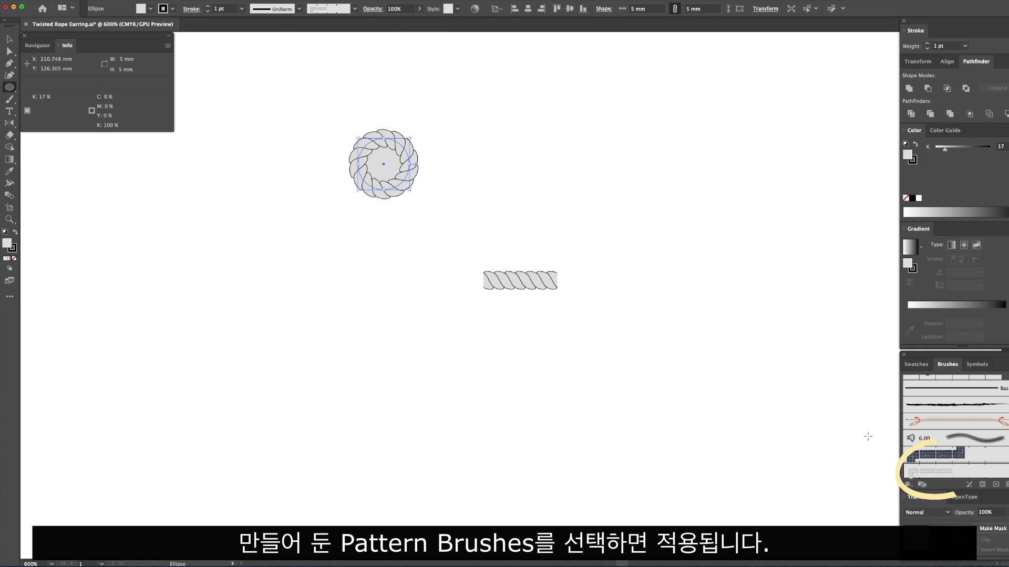
{"action": "left_click", "coordinate": [16, 258]}
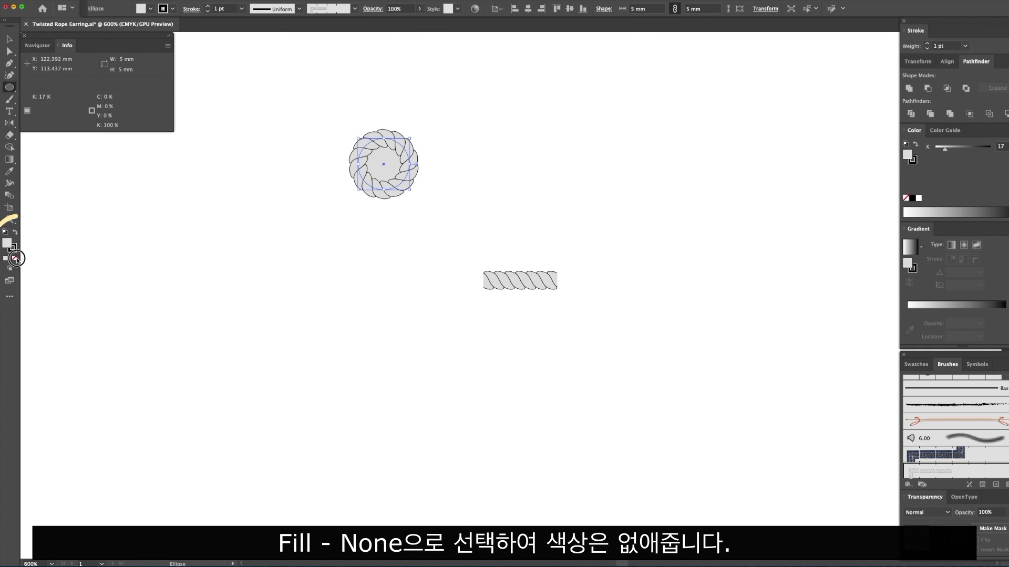
{"action": "left_click", "coordinate": [15, 259]}
{"action": "key", "text": "v"}
{"action": "left_click_drag", "start_coordinate": [420, 161], "coordinate": [462, 240]}
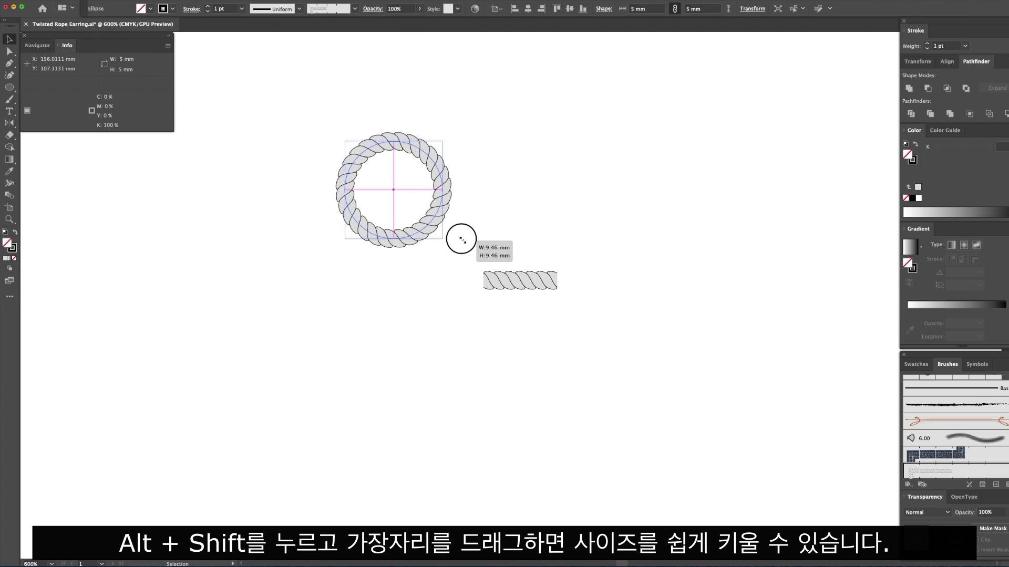
{"action": "left_click", "coordinate": [527, 198]}
- Duplicate the ring to the right and stretch the copy vertically into a tall oval
{"action": "left_click_drag", "start_coordinate": [441, 191], "coordinate": [609, 189]}
{"action": "left_click", "coordinate": [640, 137]}
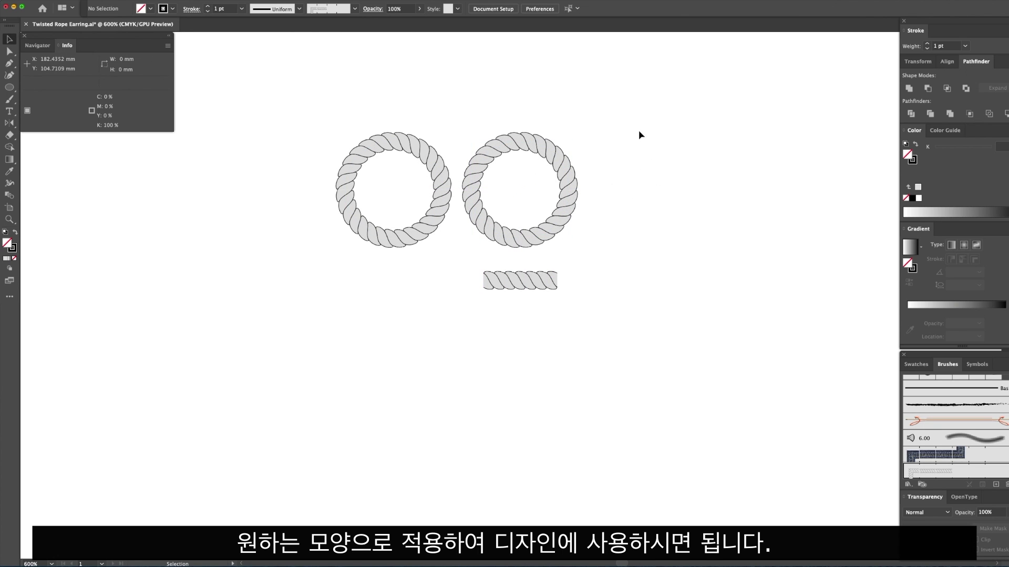
{"action": "left_click", "coordinate": [518, 140]}
{"action": "left_click_drag", "start_coordinate": [519, 133], "coordinate": [524, 84]}
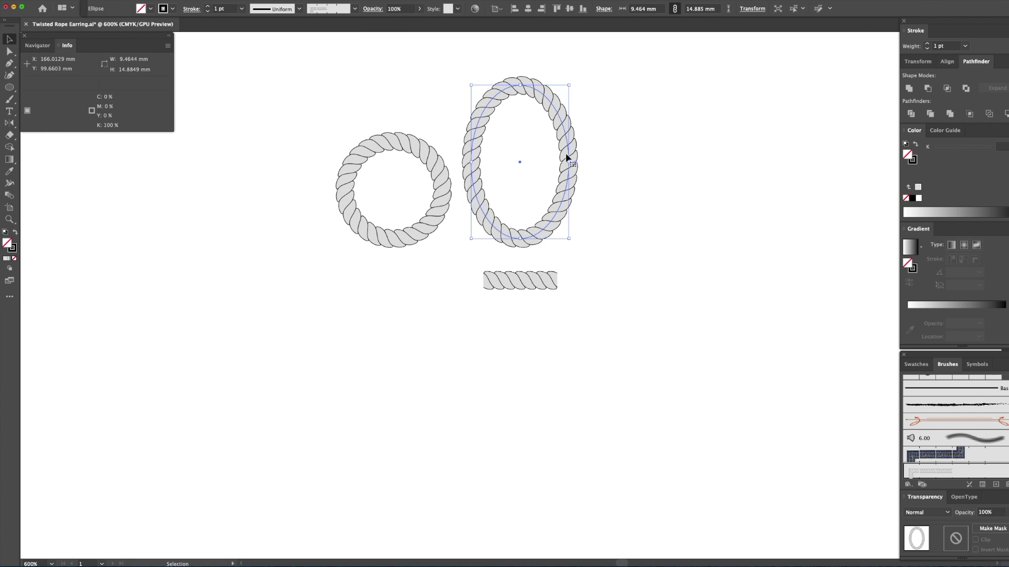
{"action": "left_click", "coordinate": [639, 227]}
{"action": "left_click_drag", "start_coordinate": [579, 334], "coordinate": [557, 273]}
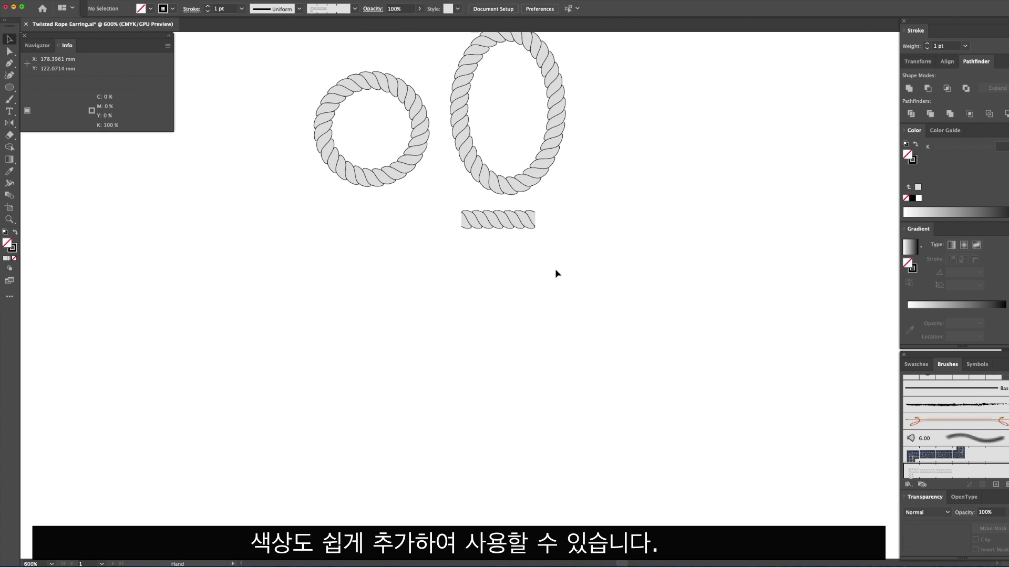
- Copy the rope tile and recolour its fill beige: K 0, Y 37, M 15
{"action": "left_click_drag", "start_coordinate": [451, 212], "coordinate": [452, 212]}
{"action": "key", "text": "i"}
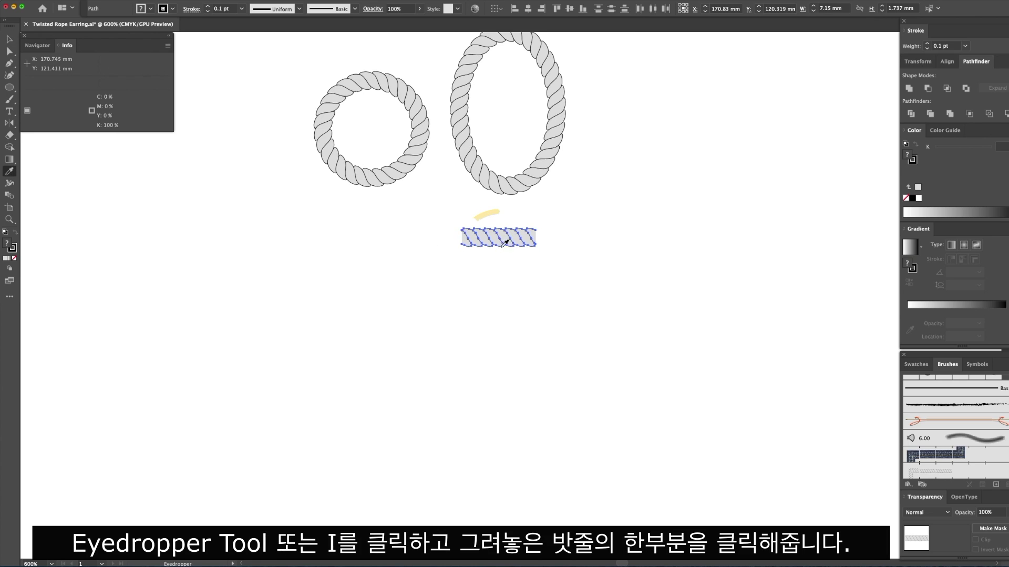
{"action": "left_click", "coordinate": [502, 237]}
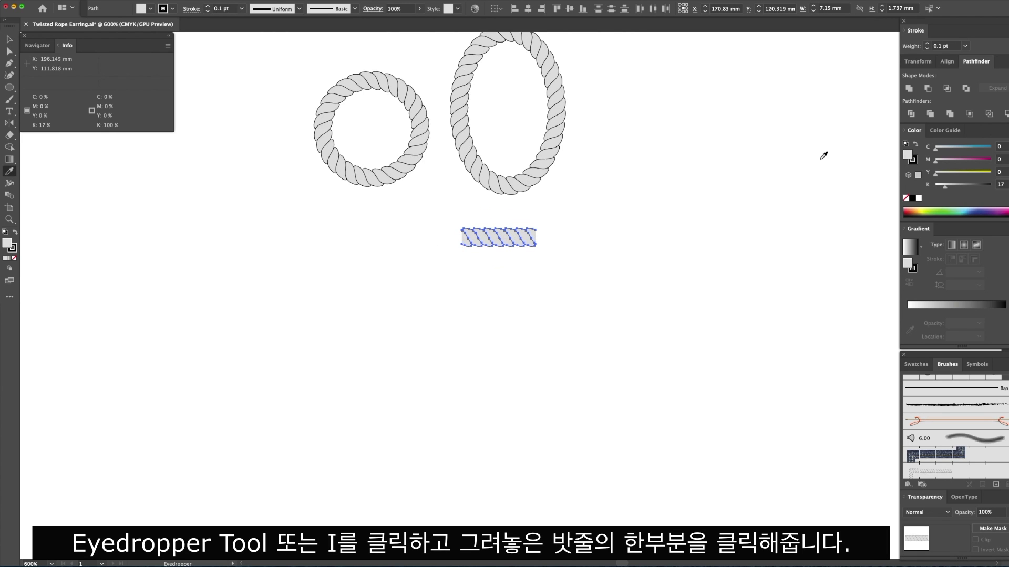
{"action": "key", "text": "v"}
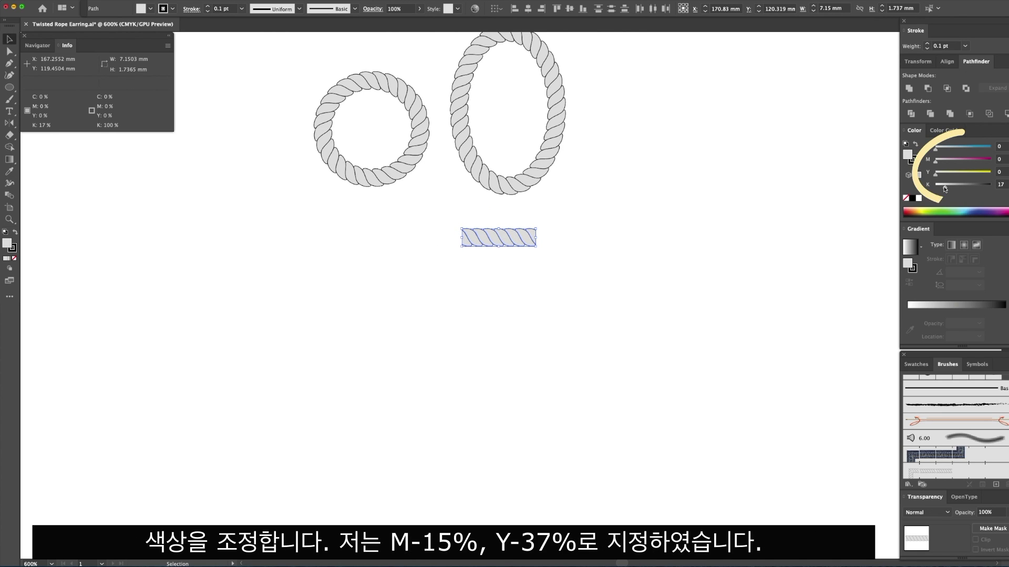
{"action": "left_click_drag", "start_coordinate": [944, 188], "coordinate": [934, 186]}
{"action": "left_click", "coordinate": [1000, 172]}
{"action": "type", "text": "37"}
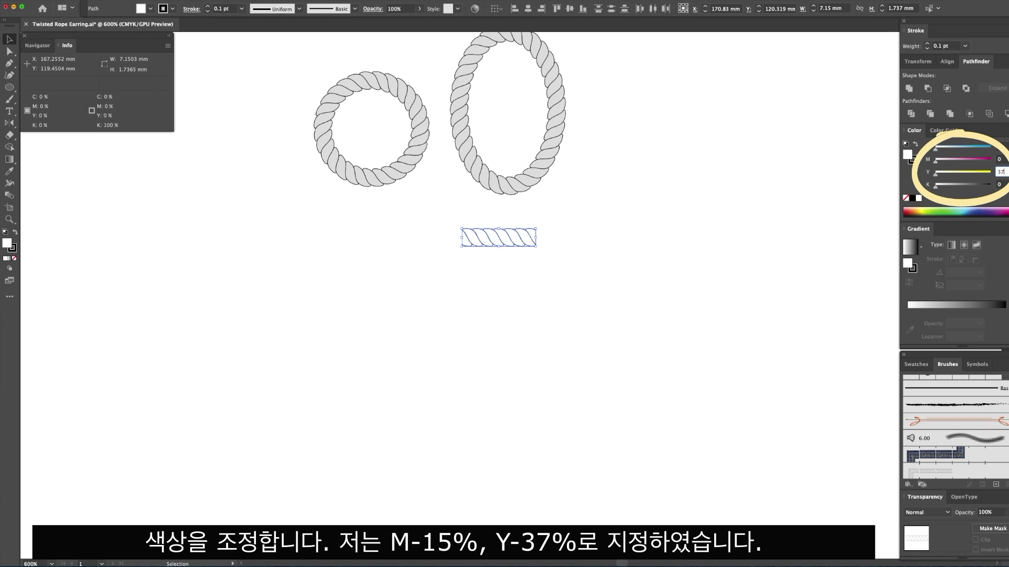
{"action": "key", "text": "shift+Tab"}
{"action": "type", "text": "15"}
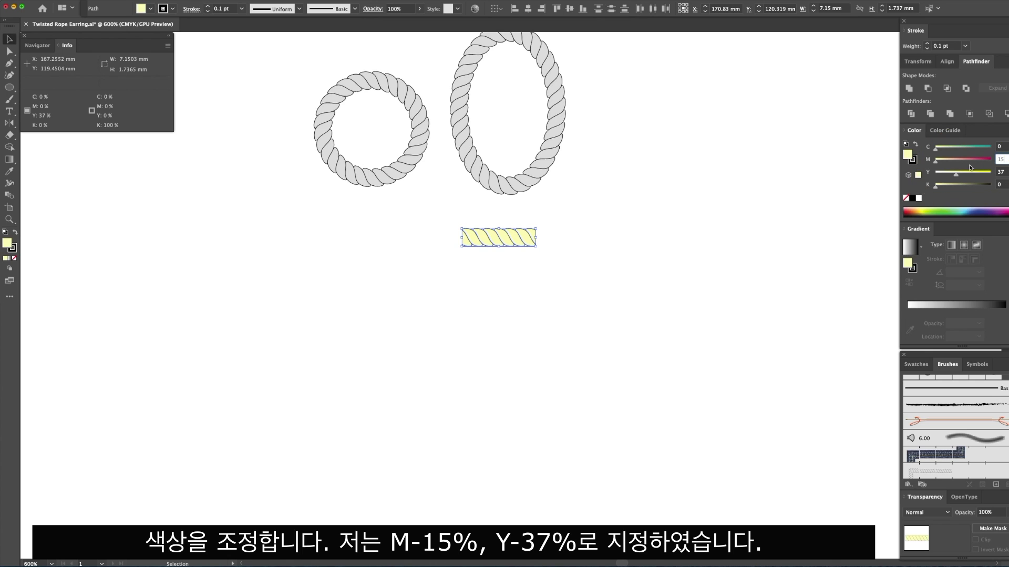
{"action": "key", "text": "Return"}
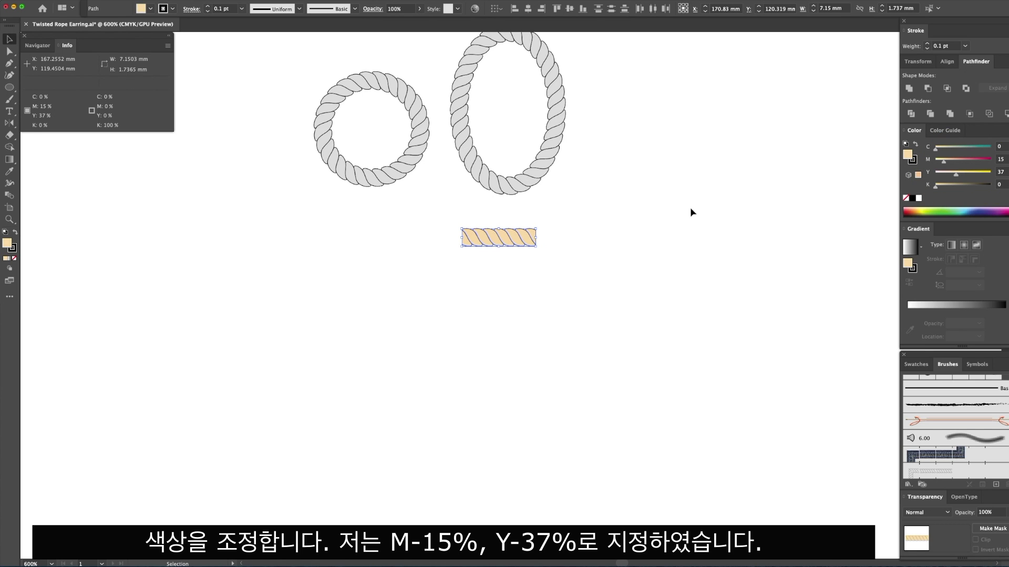
- Save the beige rope tile as a second Pattern Brush in the Brushes panel
{"action": "left_click_drag", "start_coordinate": [446, 218], "coordinate": [572, 331]}
{"action": "mouse_move", "coordinate": [515, 235]}
{"action": "left_mouse_down"}
{"action": "mouse_move", "coordinate": [753, 413]}
{"action": "mouse_move", "coordinate": [904, 456]}
{"action": "left_mouse_up"}
{"action": "left_click", "coordinate": [470, 338]}
{"action": "left_click", "coordinate": [564, 360]}
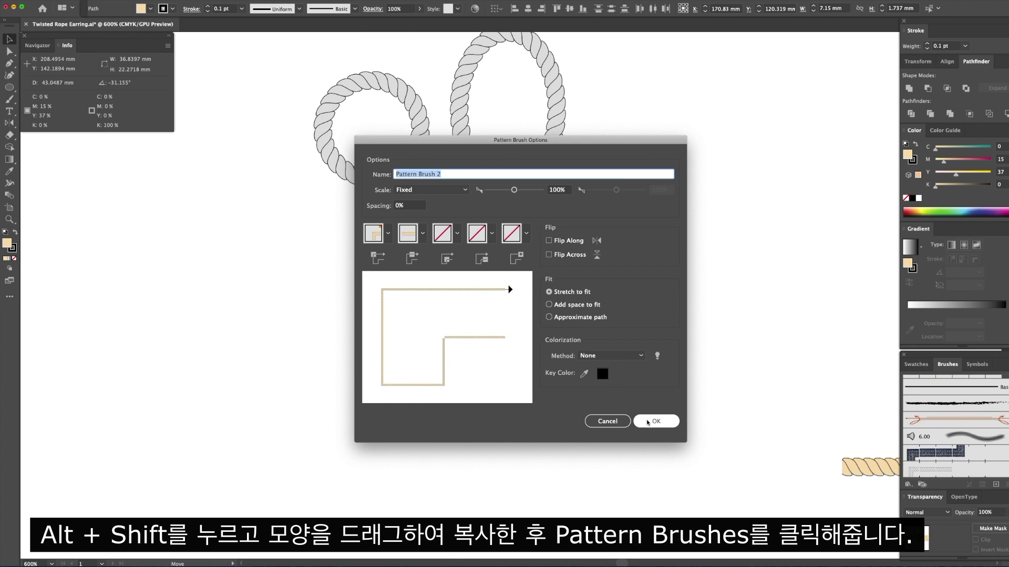
{"action": "left_click", "coordinate": [647, 421]}
{"action": "left_click", "coordinate": [589, 315]}
- Duplicate the circle and oval rings to the right and apply the beige rope brush
{"action": "scroll", "coordinate": [508, 146], "scroll_direction": "right", "scroll_amount": 3}
{"action": "scroll", "coordinate": [508, 146], "scroll_direction": "up", "scroll_amount": 2}
{"action": "left_click", "coordinate": [338, 207]}
{"action": "left_click", "coordinate": [368, 198], "text": "shift"}
{"action": "left_click_drag", "start_coordinate": [334, 202], "coordinate": [599, 203]}
{"action": "left_click", "coordinate": [930, 471]}
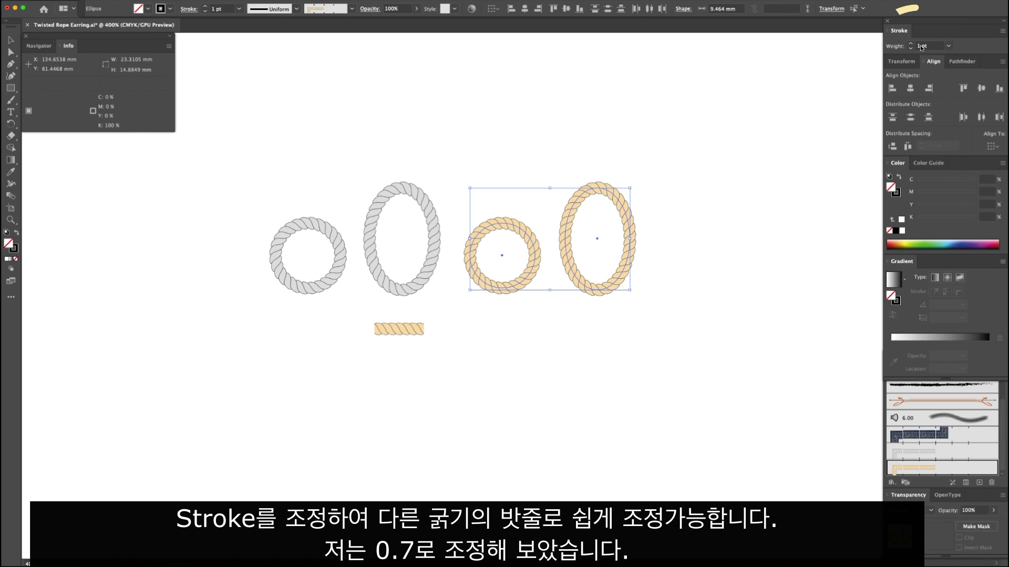
- Set the beige rings' stroke weight to 0.7 pt in the Stroke panel
{"action": "double_click", "coordinate": [921, 47]}
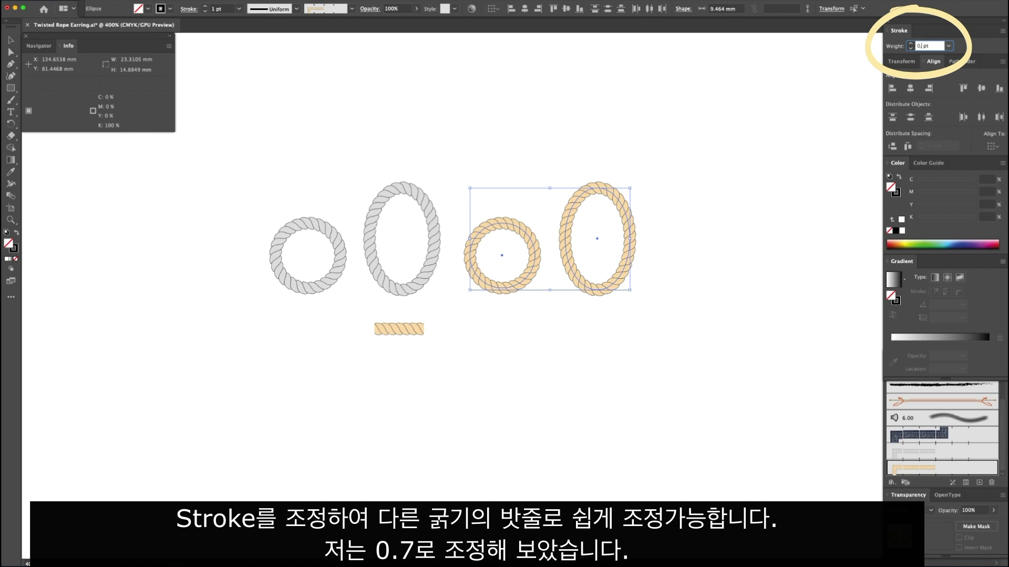
{"action": "type", "text": "7"}
{"action": "key", "text": "Return"}
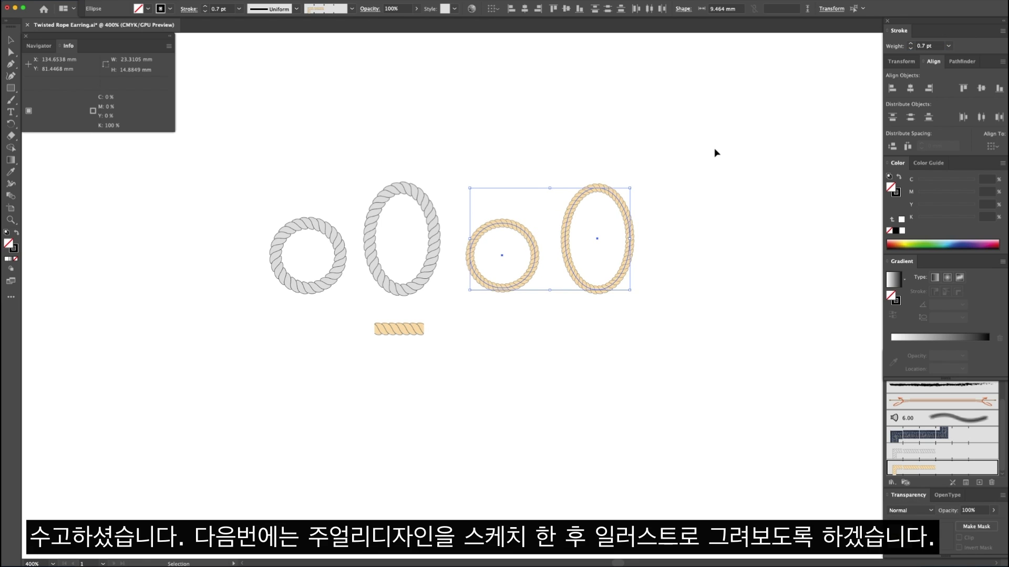